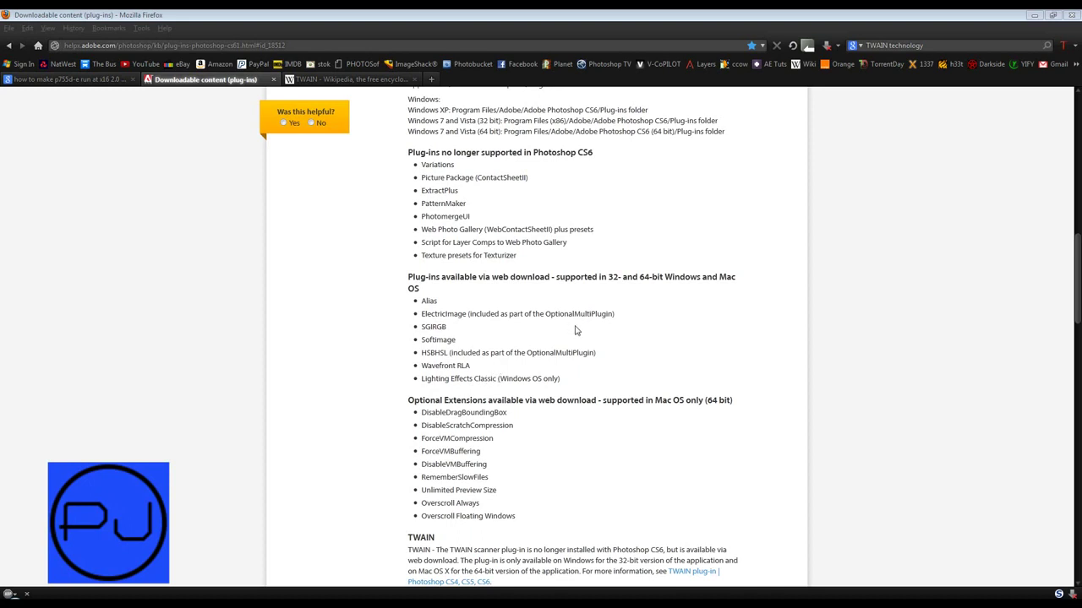
Scroll through the Adobe help page's lists of optional plug-ins for Mac OS and Windows.
drag(1075, 288, 1074, 255)
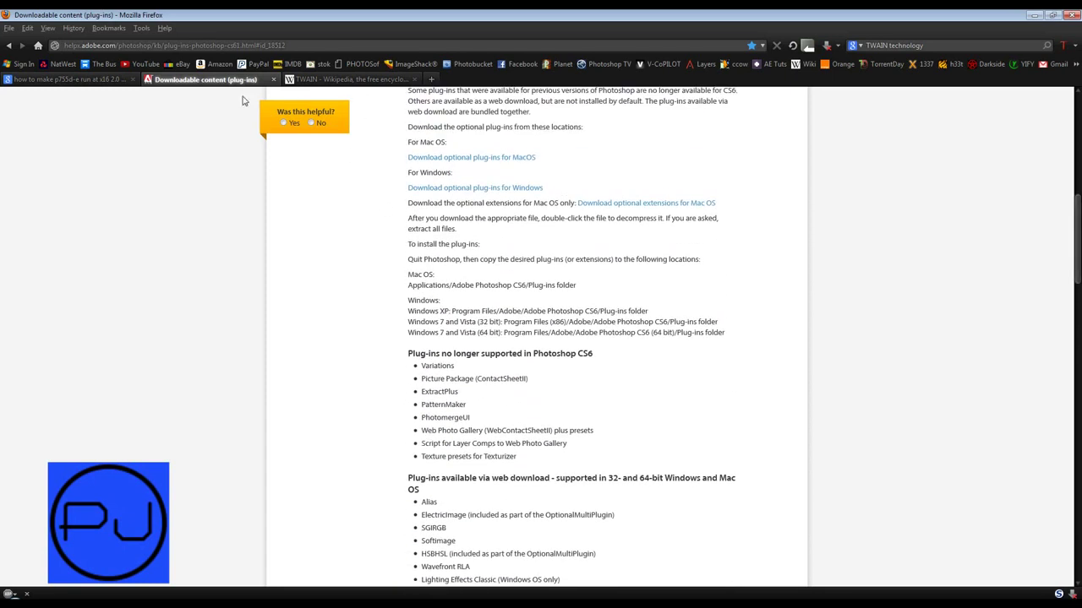
Glance at the TWAIN Wikipedia article, then return to the Adobe downloadable plug-ins page.
click(309, 80)
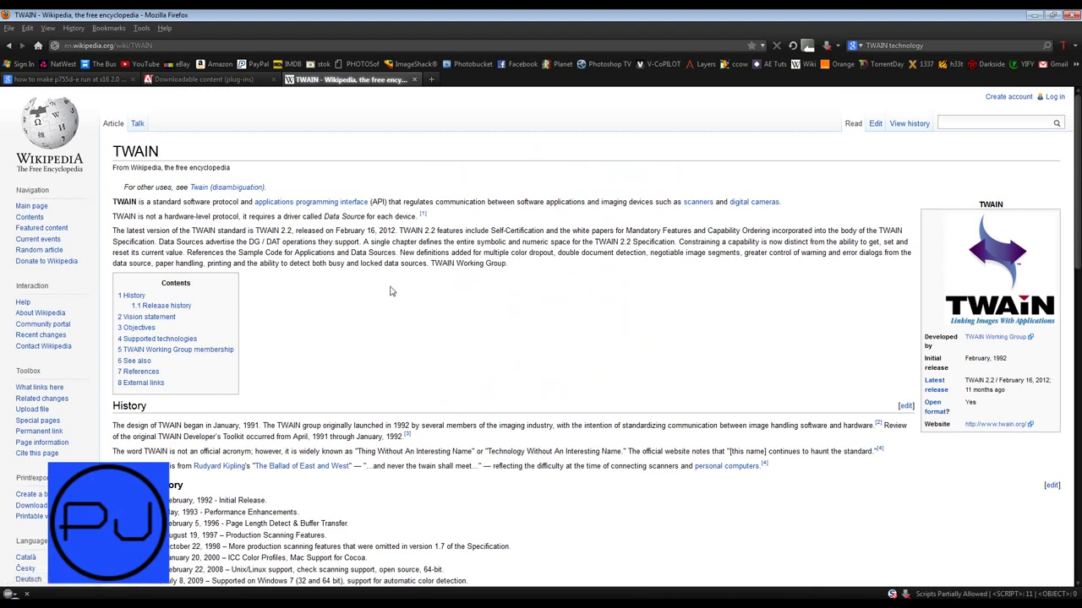
click(240, 83)
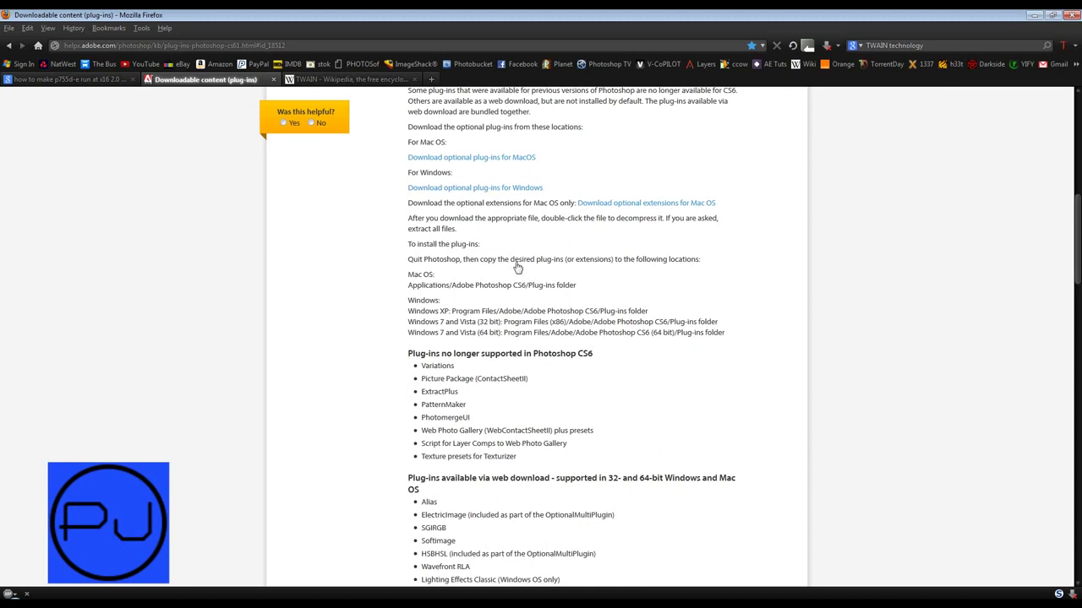
Select the full Adobe help URL in 'optional PS cs6 plug ins and more.txt' and nudge the window up.
key(alt+Tab)
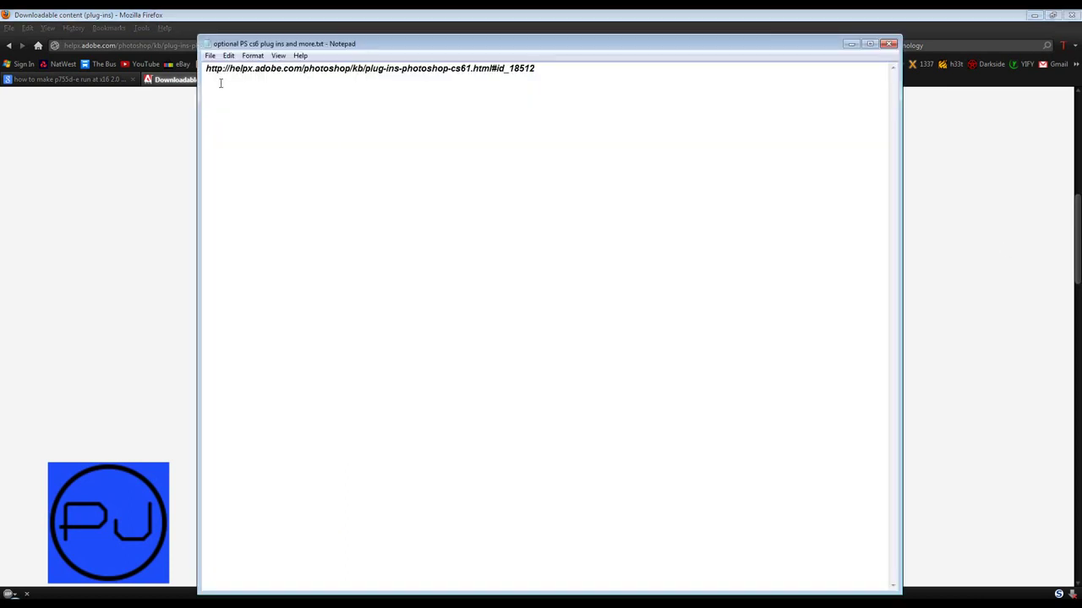
drag(208, 71, 569, 66)
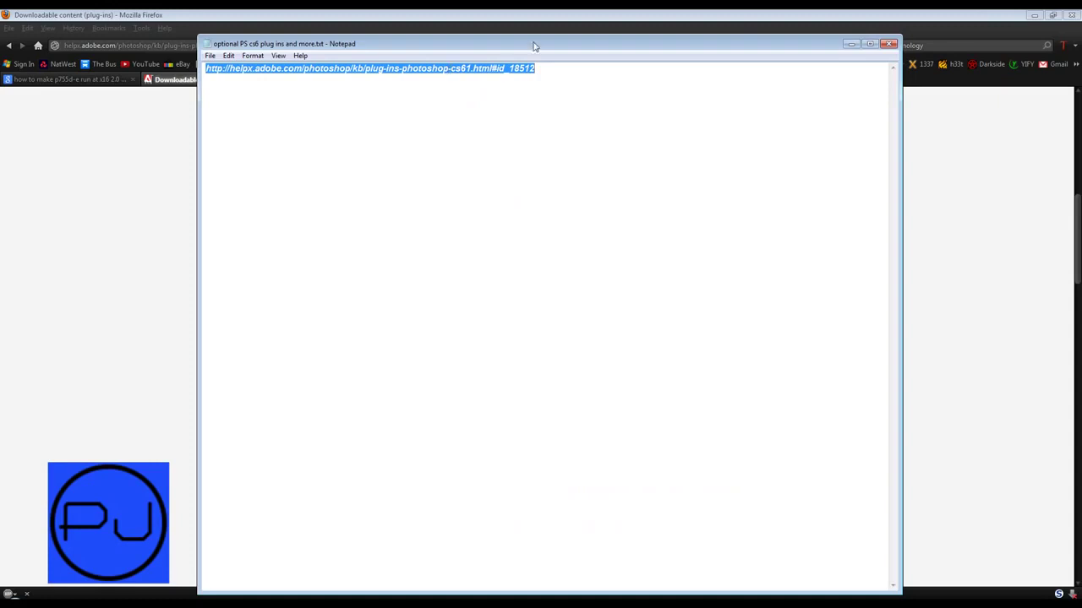
drag(550, 48, 550, 39)
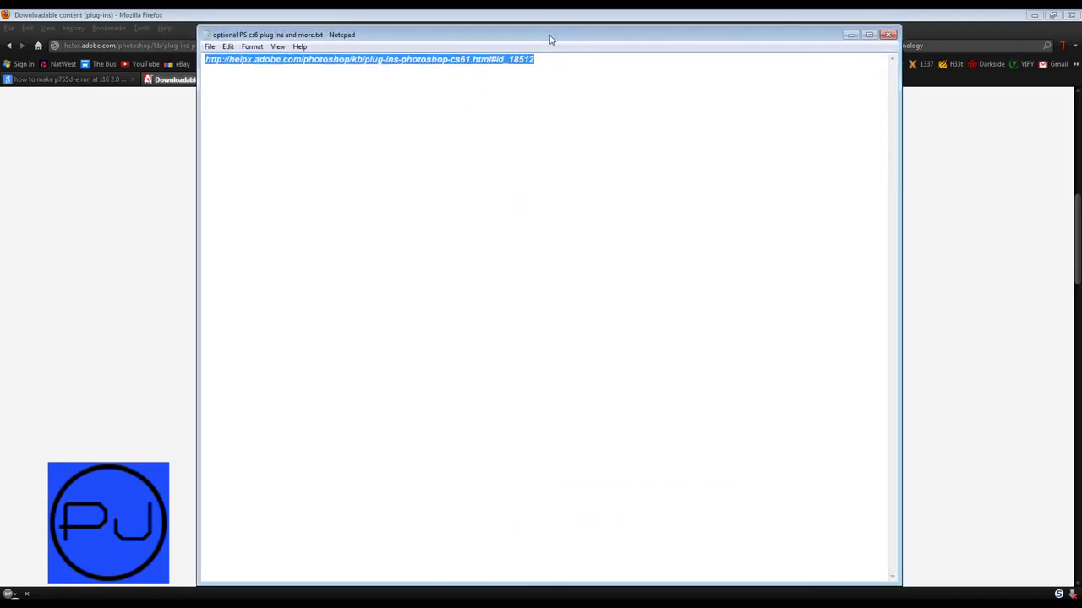
Minimize Notepad and scroll the Adobe page back to 'Plug-ins available via web download'.
click(849, 37)
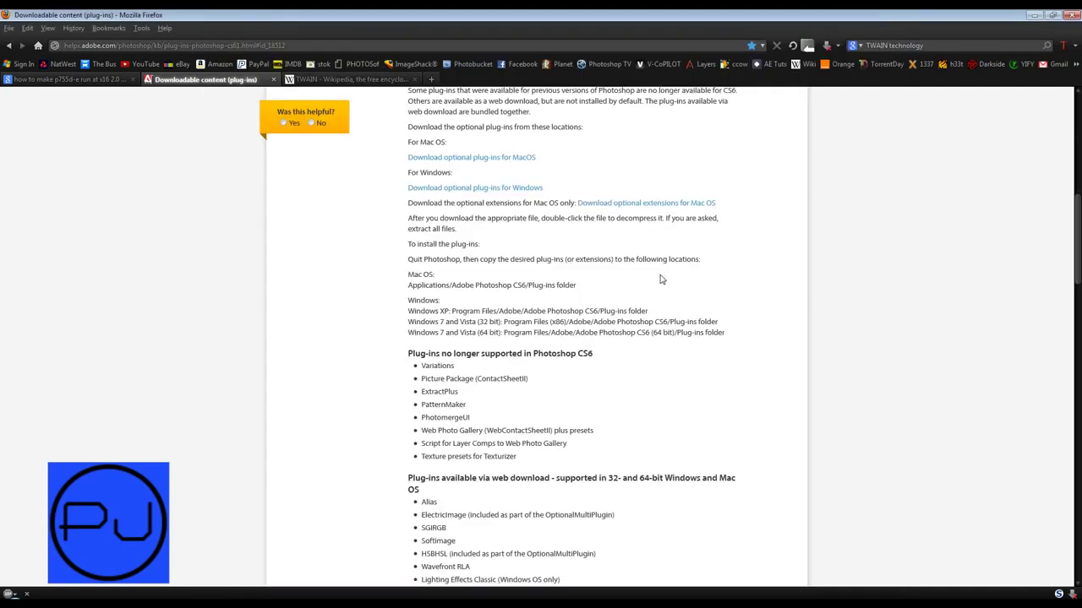
scroll(660, 278, up, 6)
scroll(659, 278, down, 6)
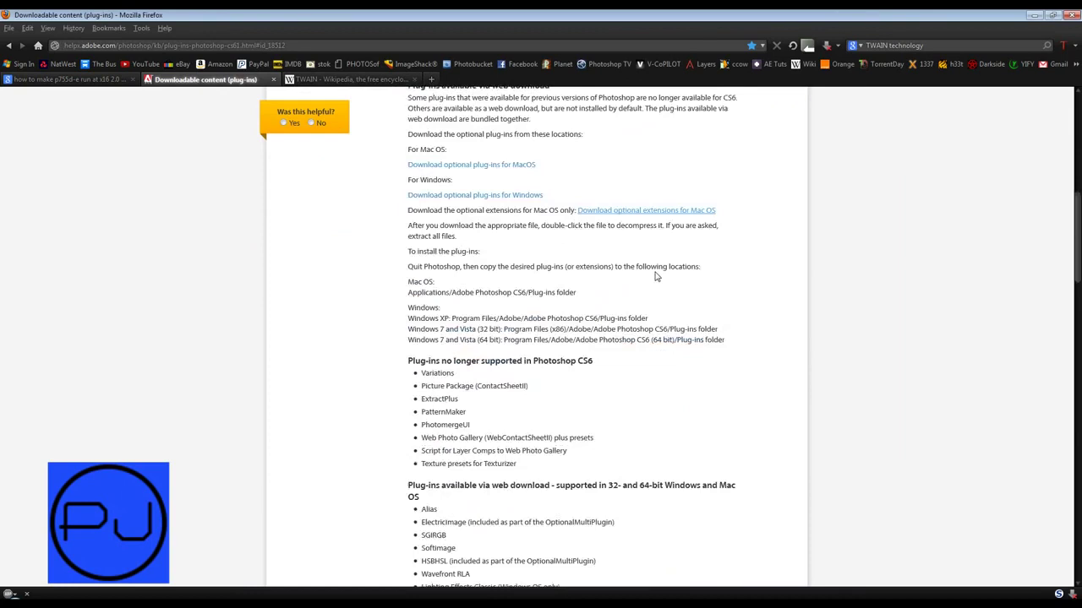
scroll(657, 276, down, 8)
scroll(653, 277, up, 6)
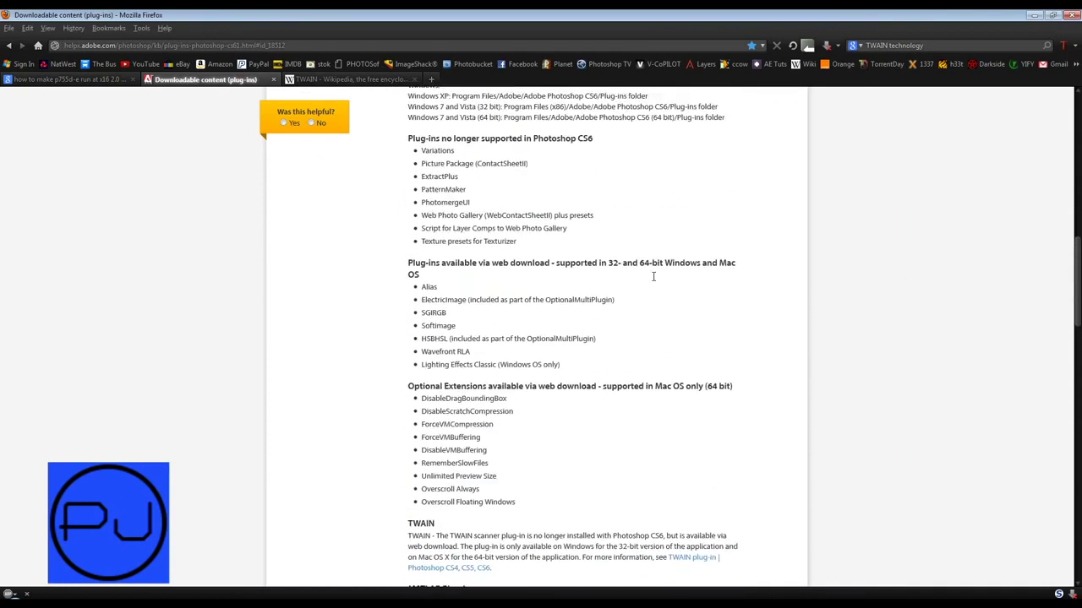
scroll(651, 277, down, 10)
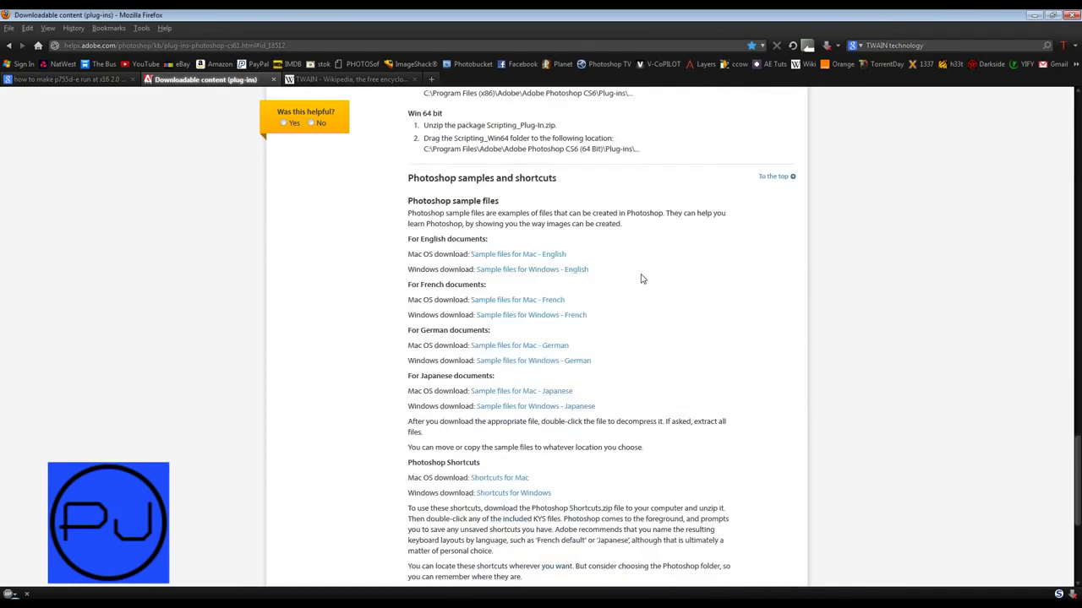
scroll(640, 279, down, 2)
scroll(639, 278, up, 3)
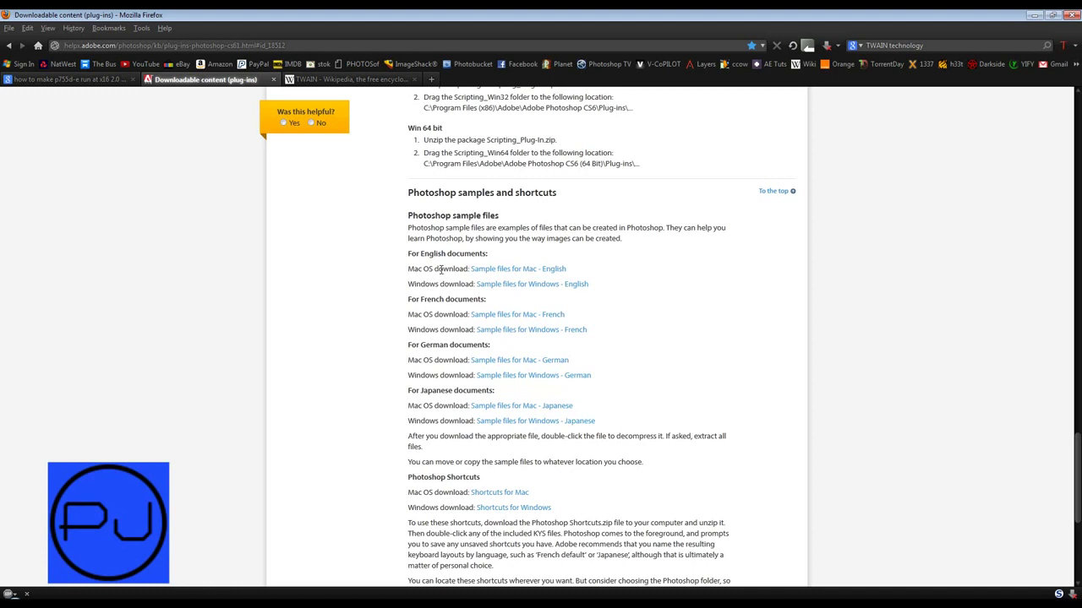
scroll(578, 282, up, 2)
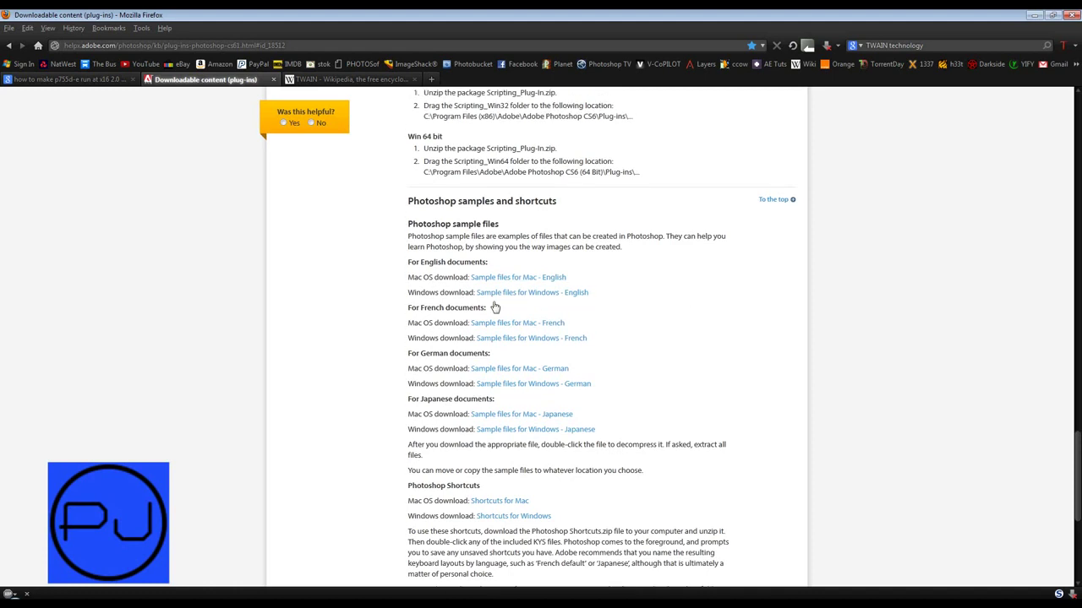
scroll(615, 365, up, 10)
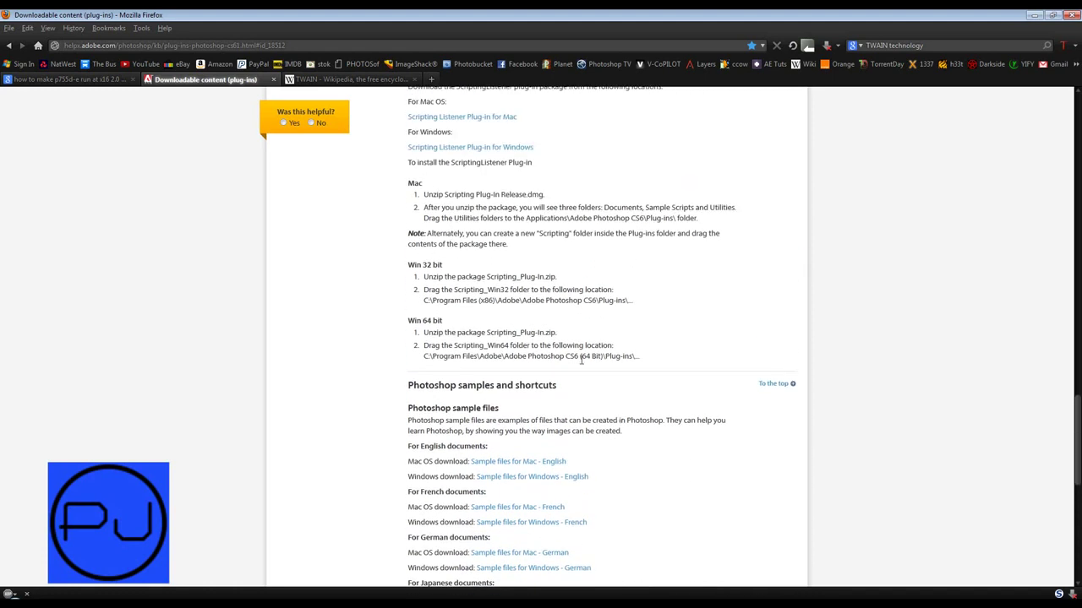
scroll(573, 360, up, 19)
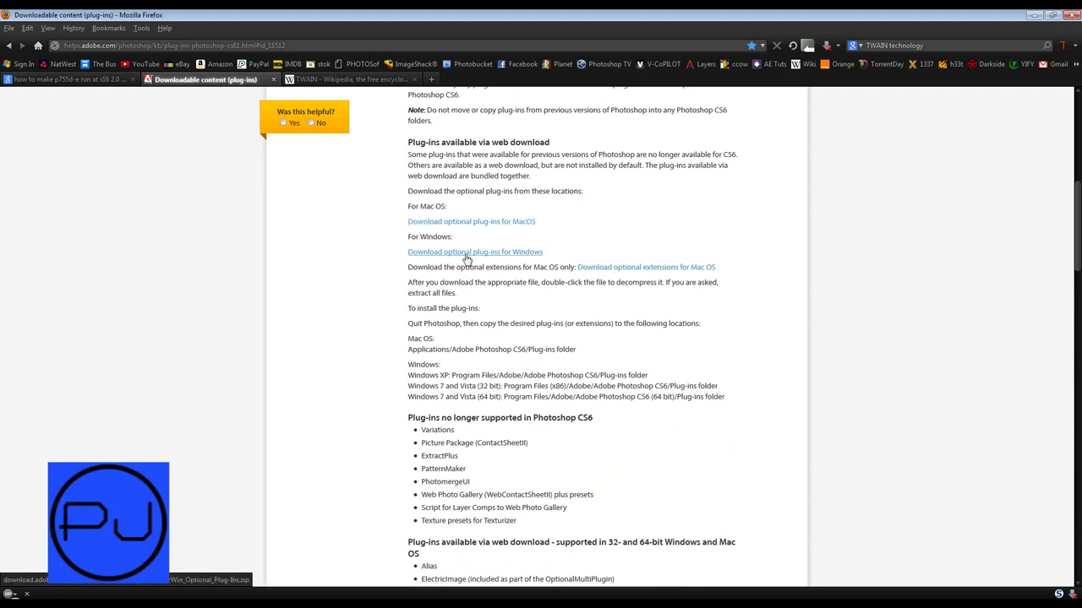
click(499, 258)
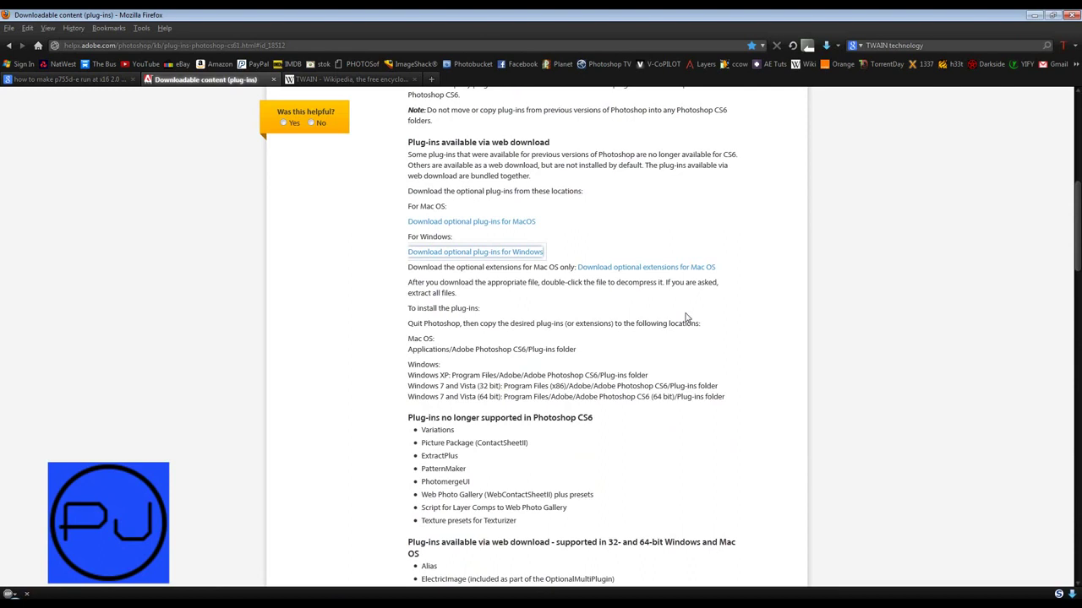
drag(686, 245, 666, 216)
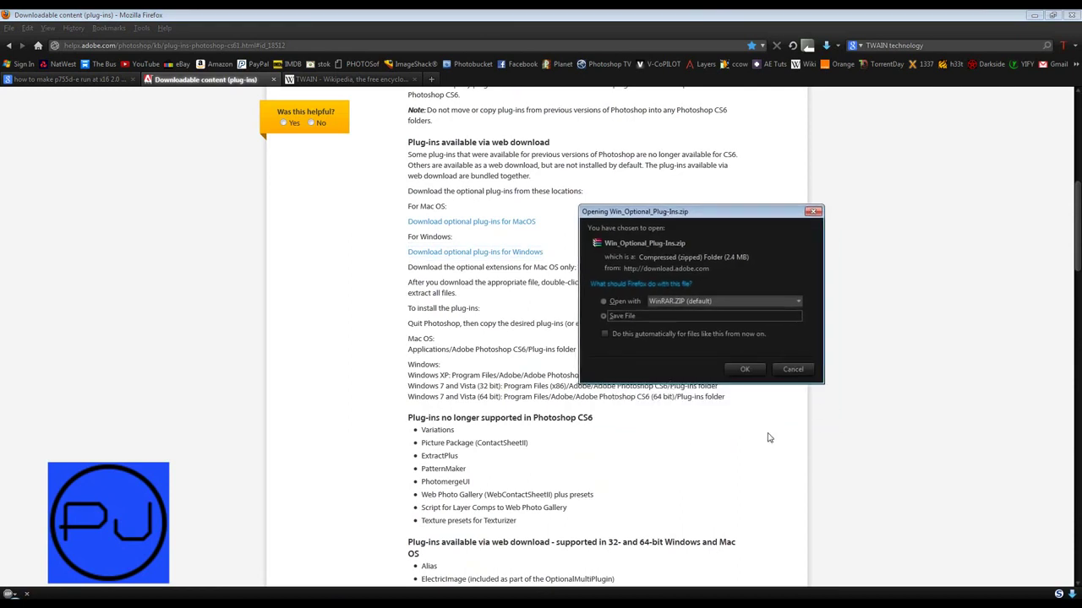
click(796, 372)
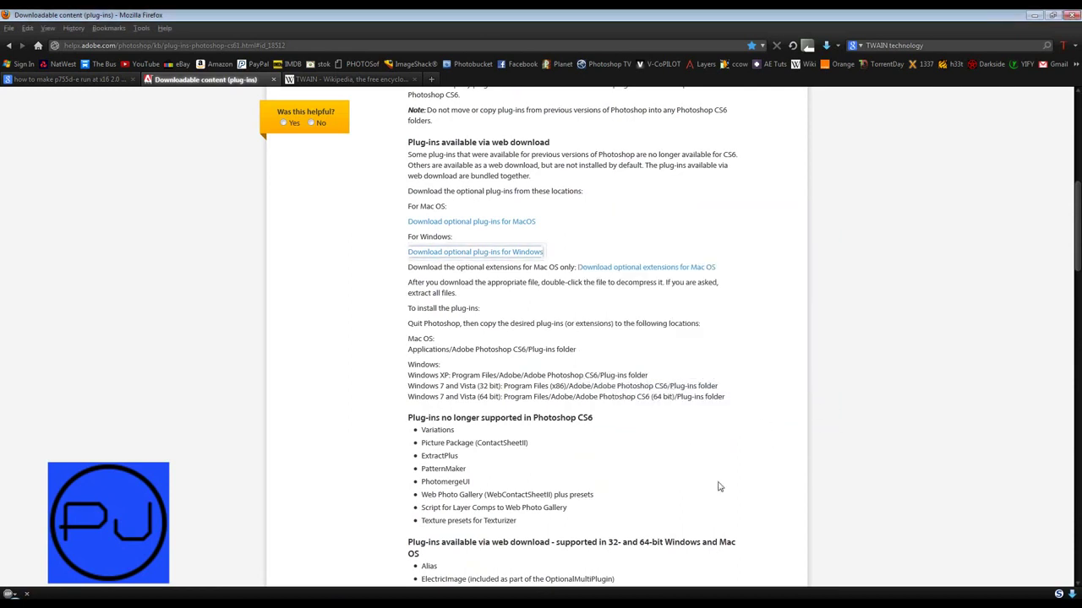
key(alt+Tab)
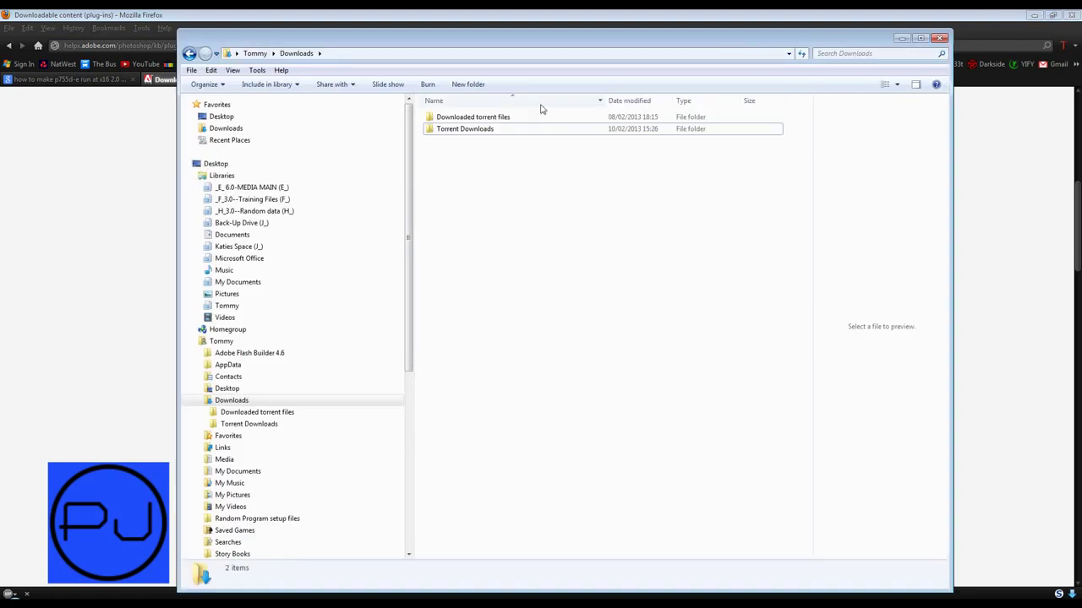
click(901, 38)
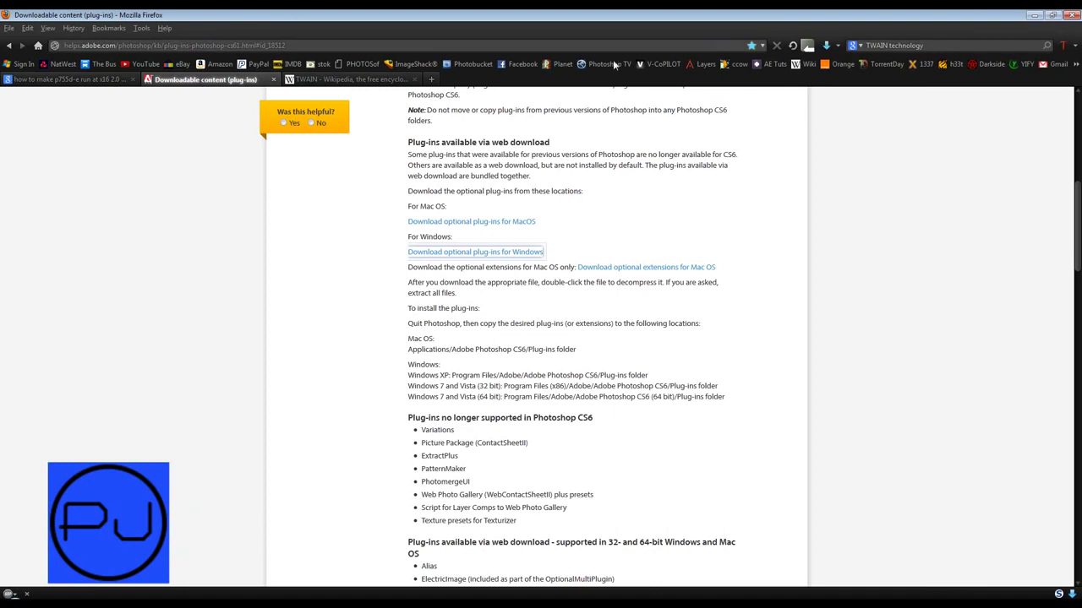
click(142, 27)
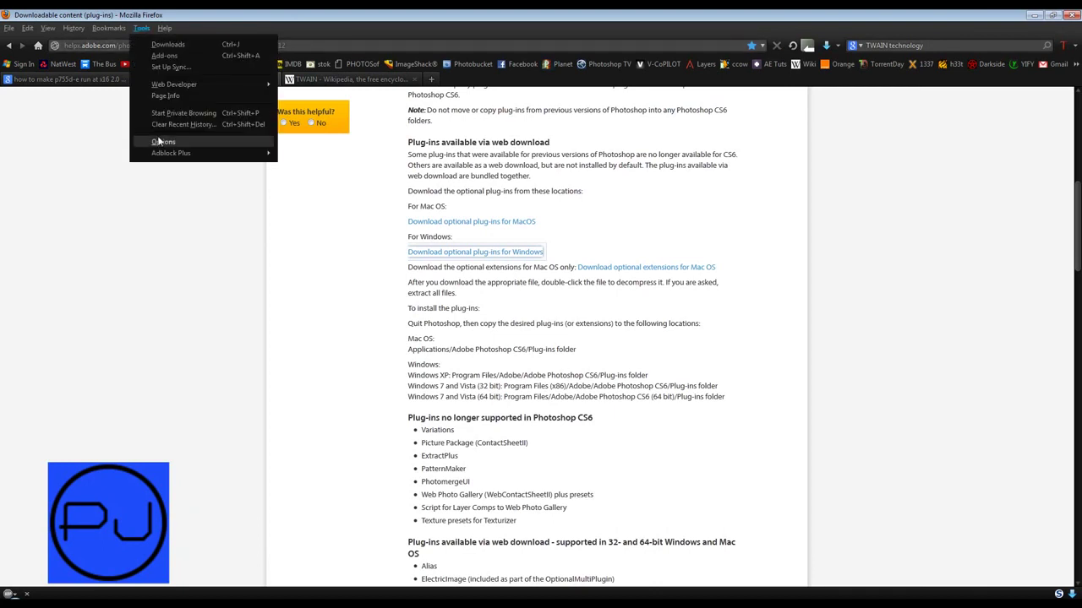
click(159, 142)
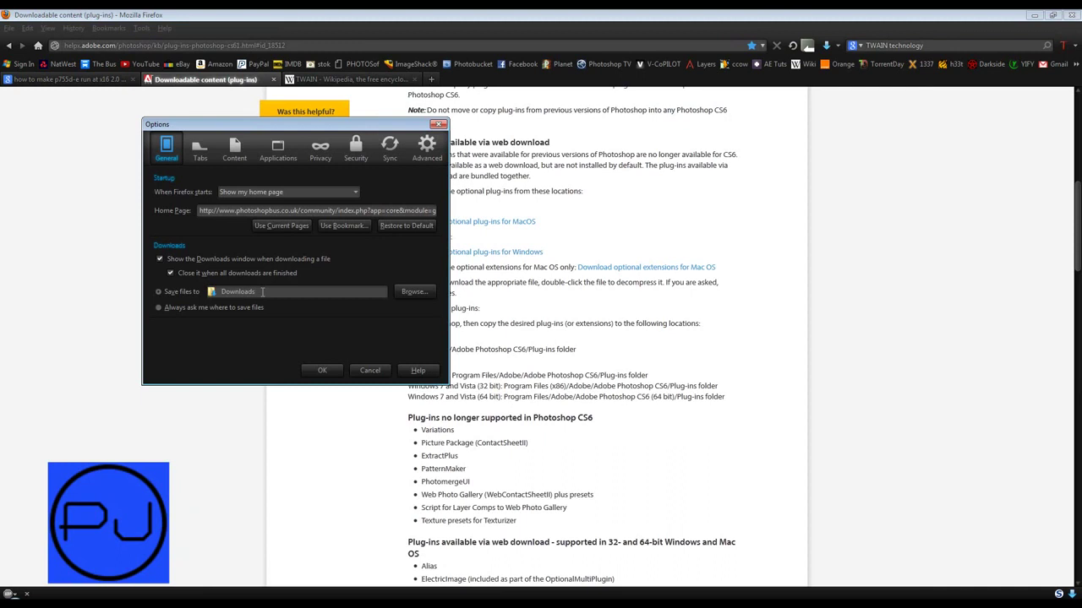
drag(262, 292, 206, 297)
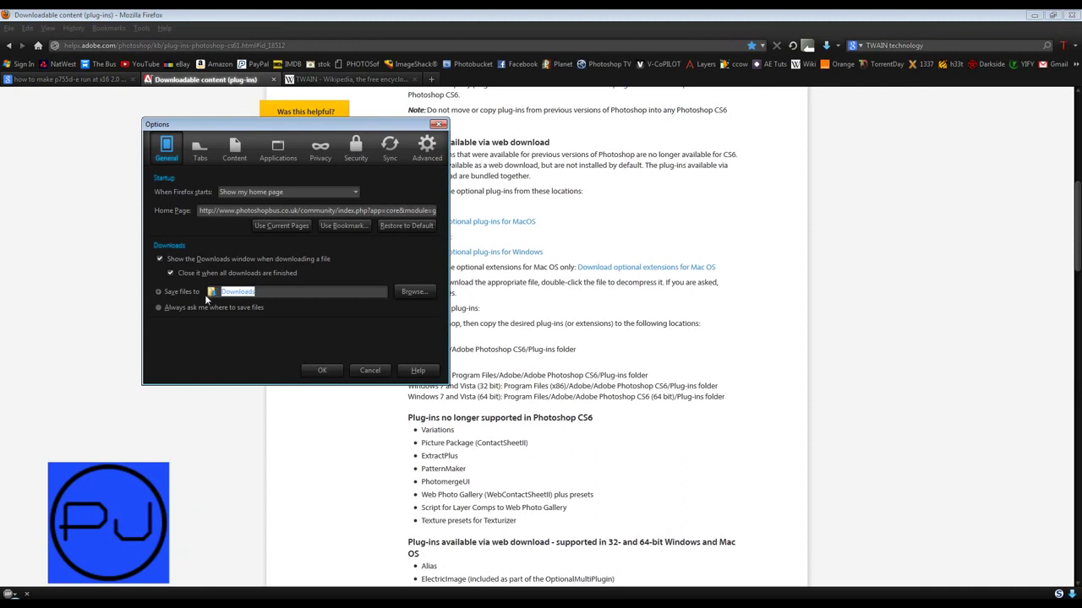
click(331, 372)
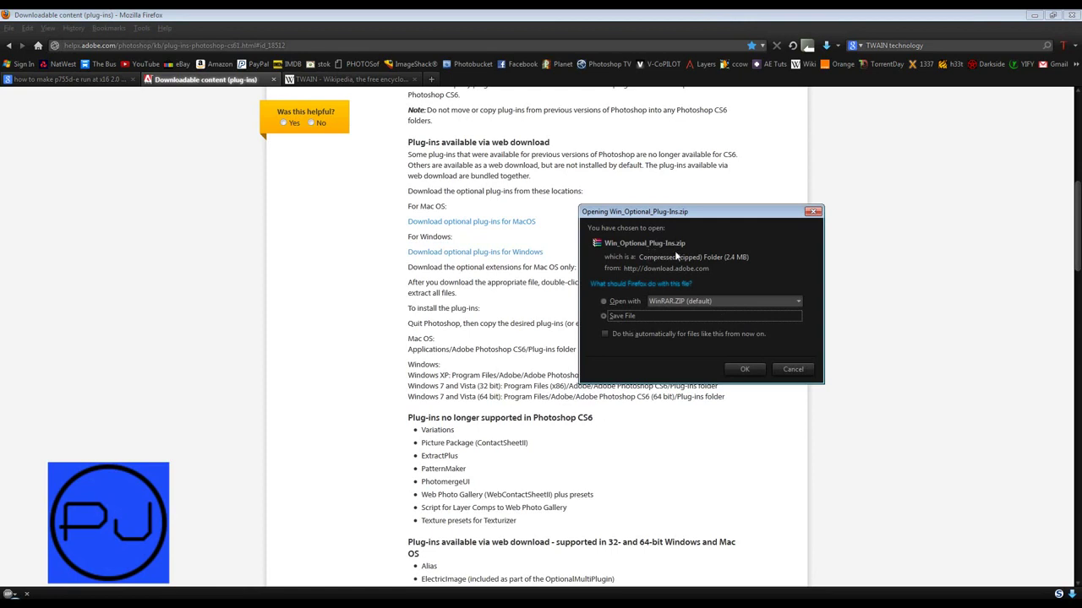
click(813, 213)
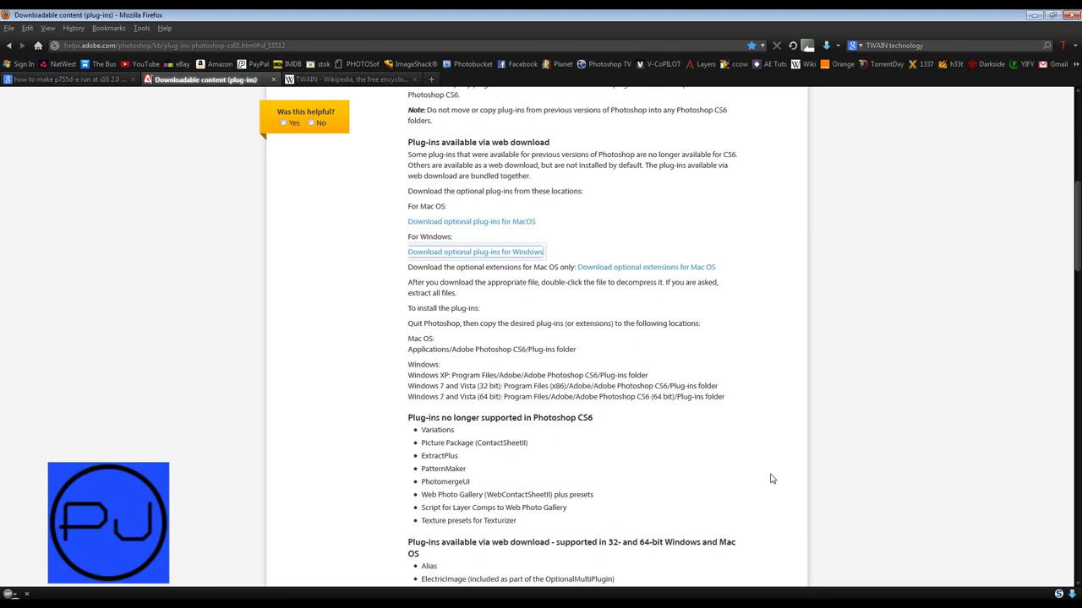
Arrange the Win64-cs6 and Photoshop CS6 (64 Bit) Plug-ins Explorer windows, closing the extra Downloads window.
key(alt+Tab)
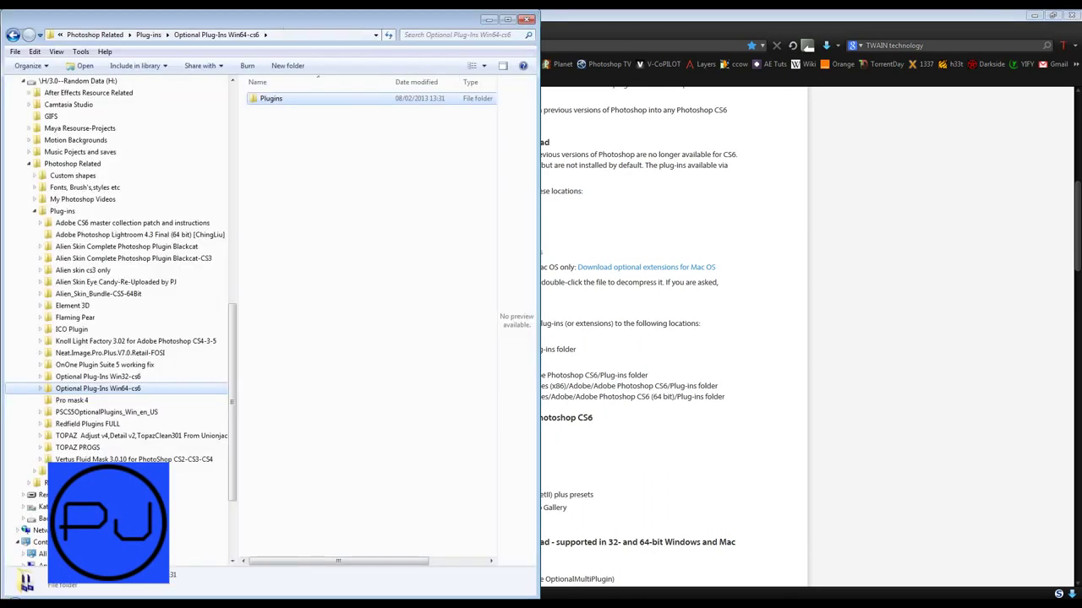
key(alt+Tab)
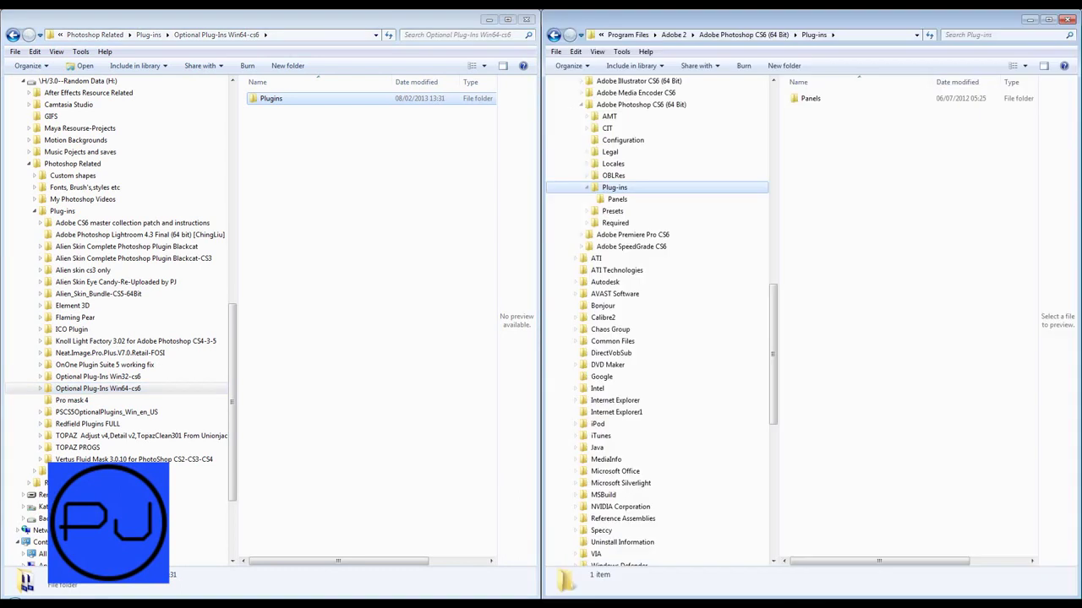
key(super+e)
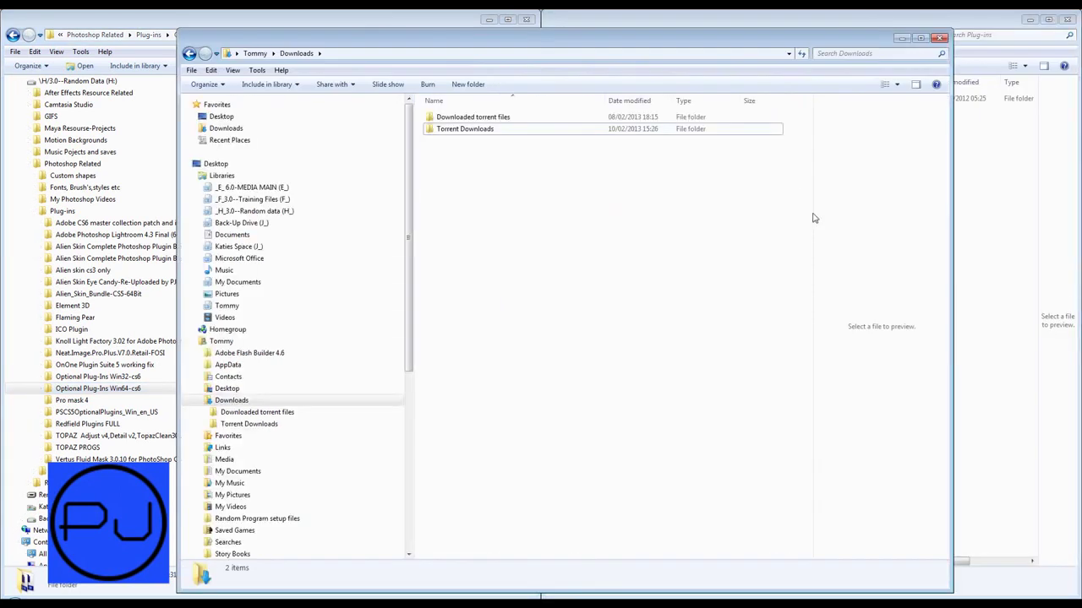
click(940, 39)
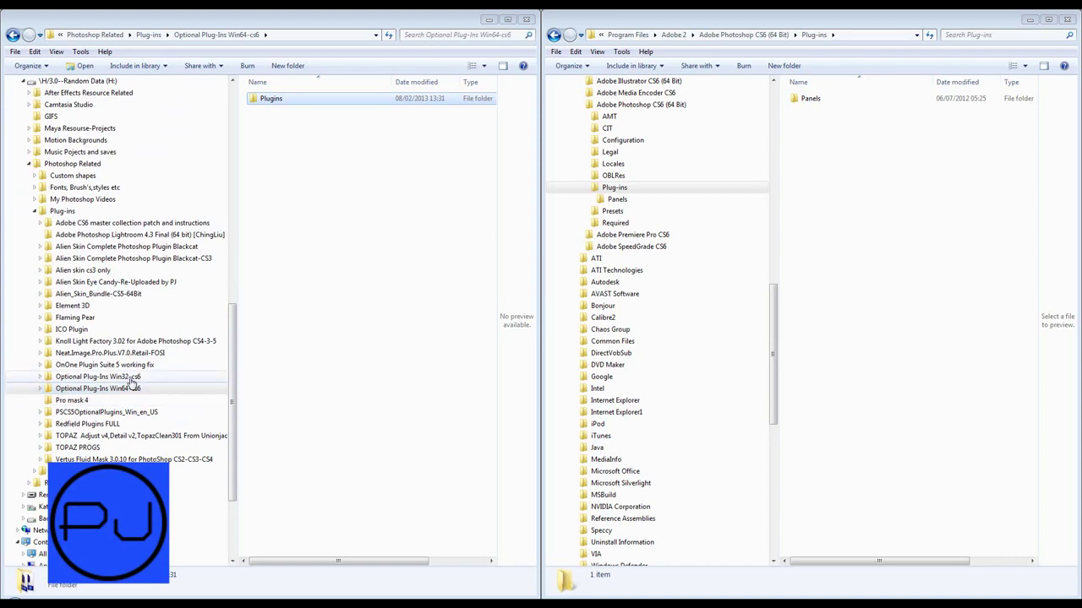
Expand Optional Plug-Ins Win64-cs6 and show its Plugins folder contents.
click(93, 390)
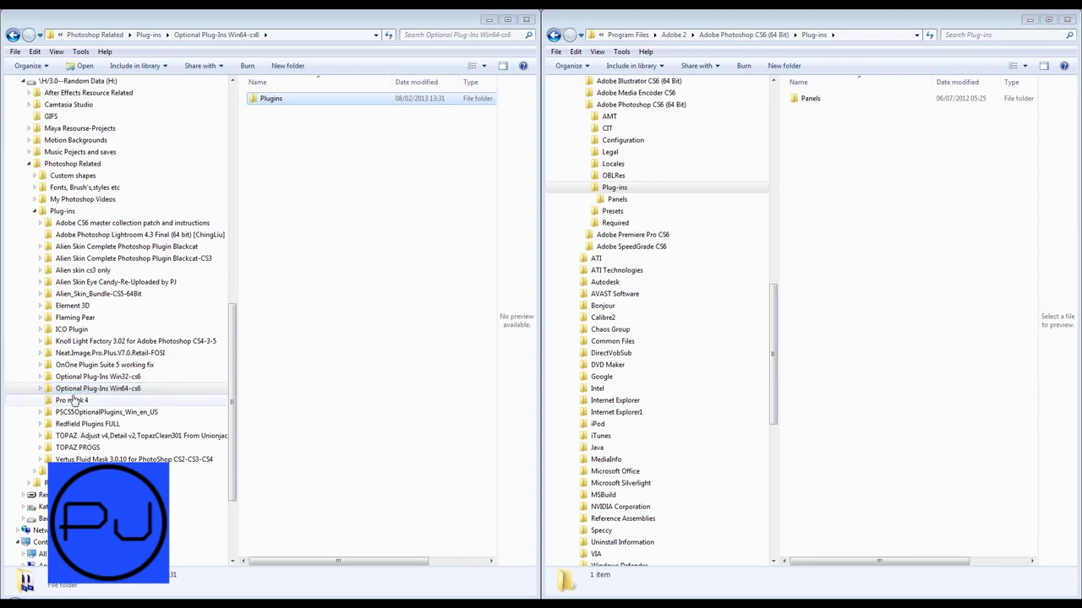
click(39, 388)
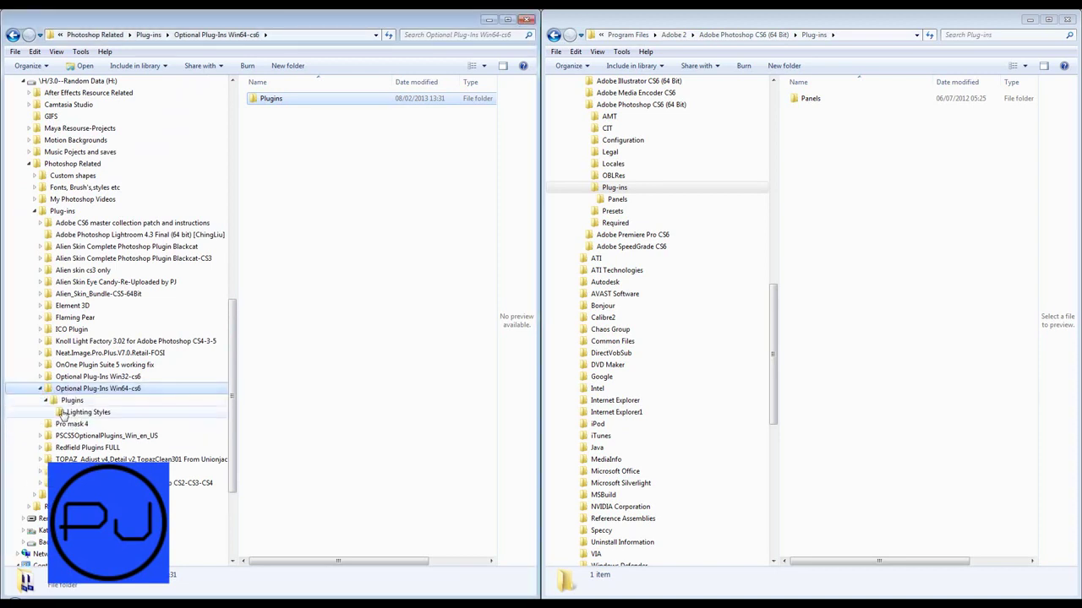
click(72, 402)
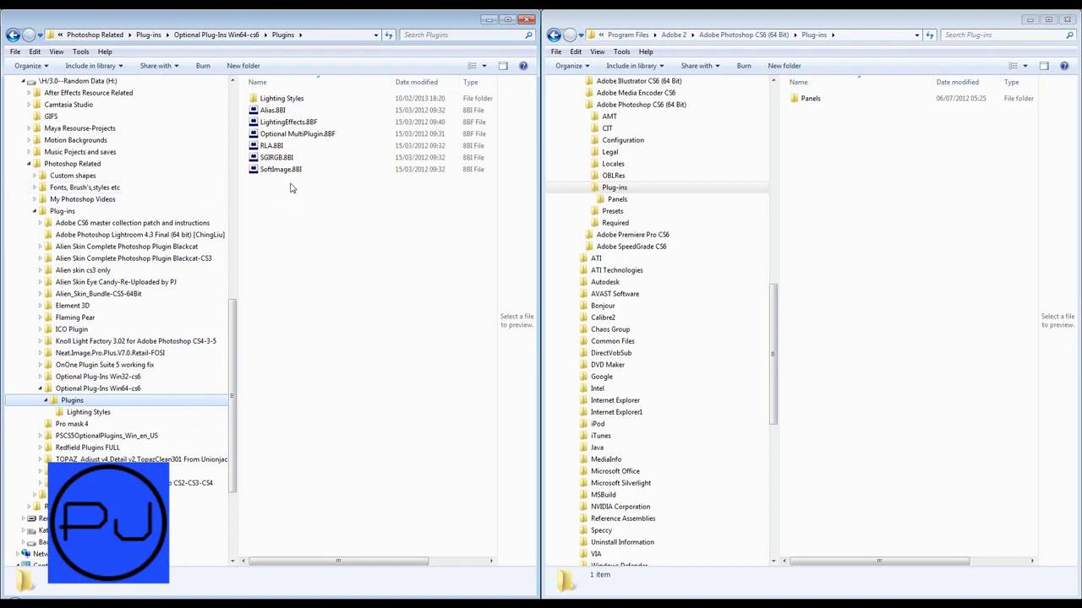
Copy all seven optional items, the six plug-in files plus Lighting Styles.
drag(354, 211, 260, 96)
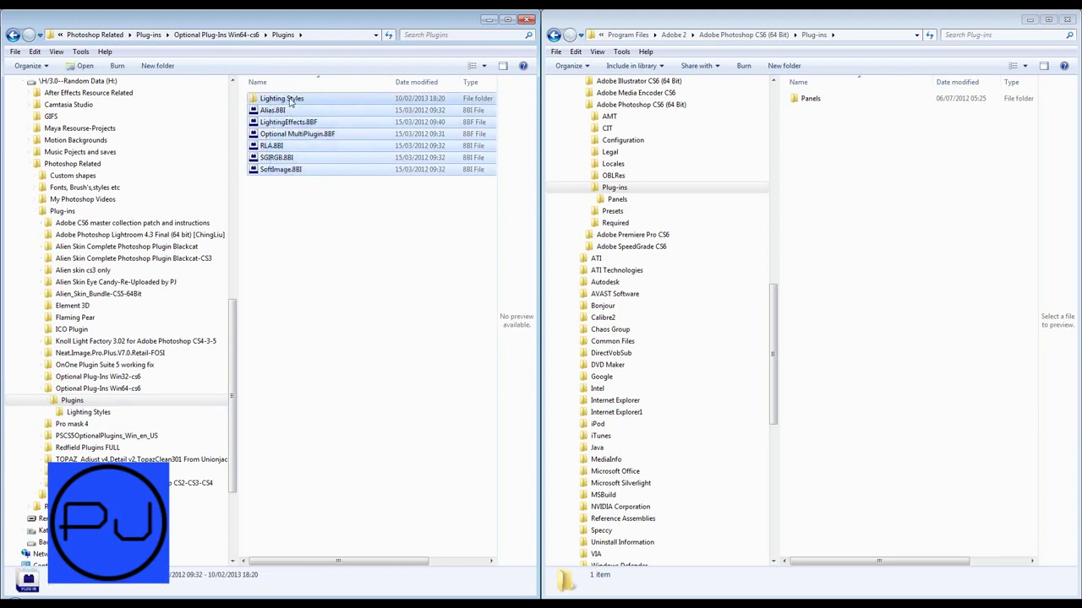
right_click(288, 98)
click(244, 257)
Scroll the right window's folder tree to Photoshop CS6 (64 Bit)'s Plug-ins folder.
drag(777, 302, 780, 202)
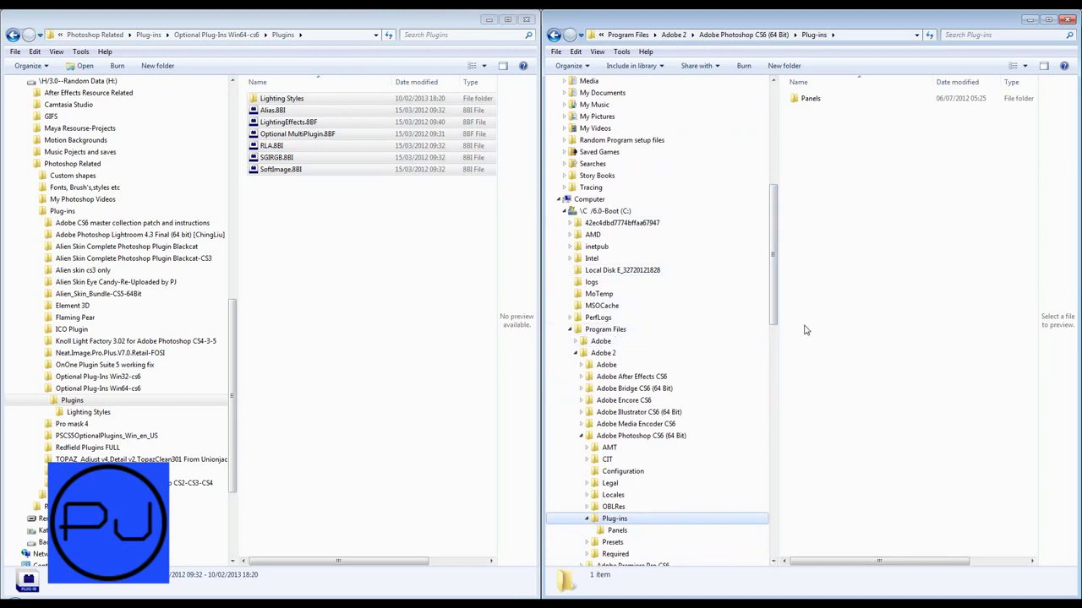
drag(777, 303, 778, 472)
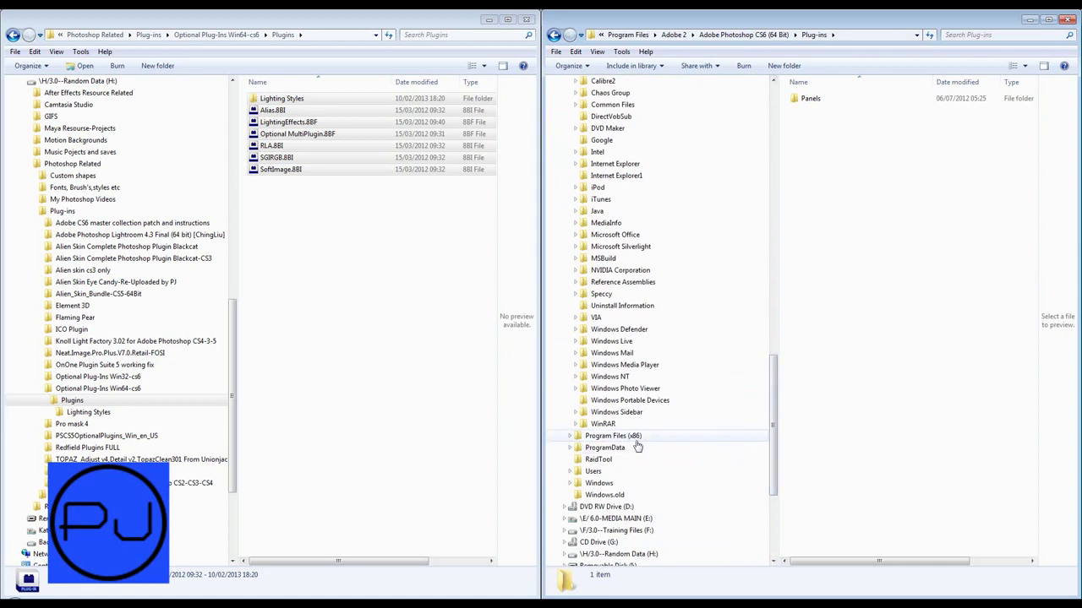
drag(773, 431, 760, 290)
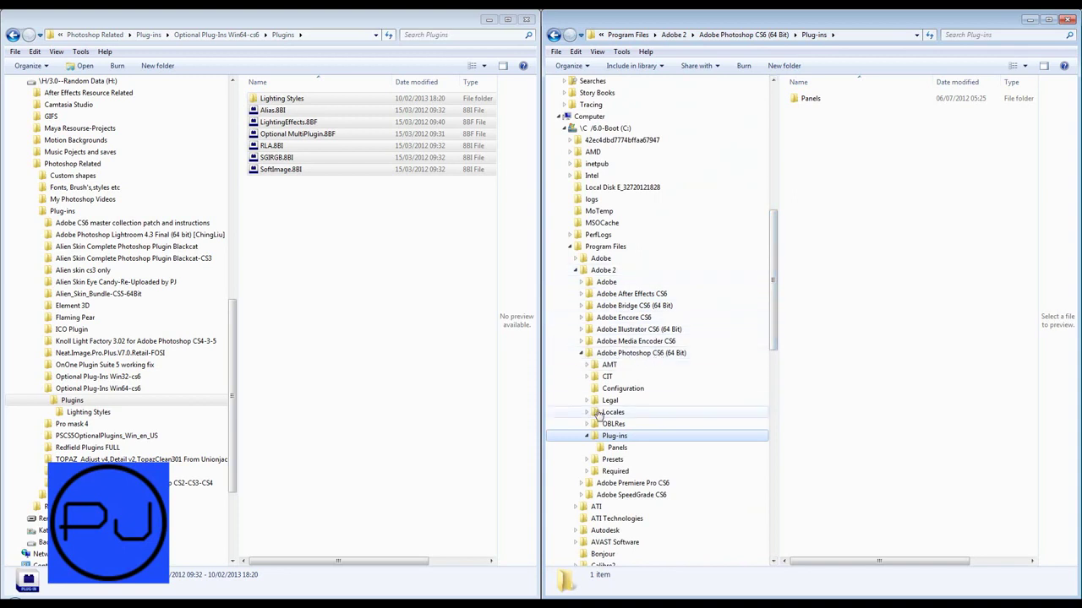
Paste the copied plug-ins into Photoshop's Plug-ins folder, granting administrator permission.
right_click(639, 439)
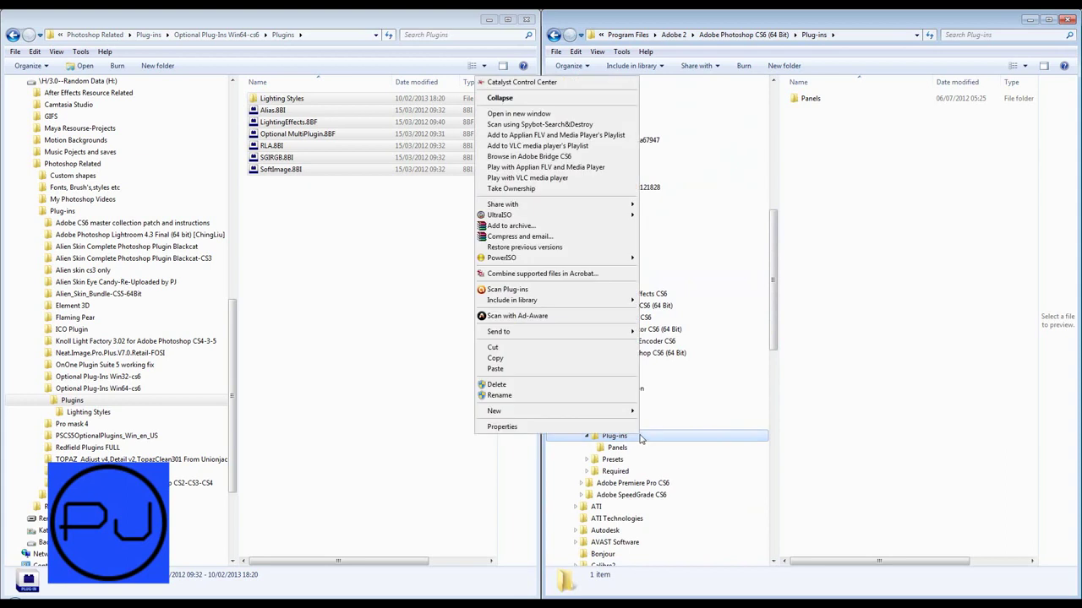
click(595, 377)
click(529, 348)
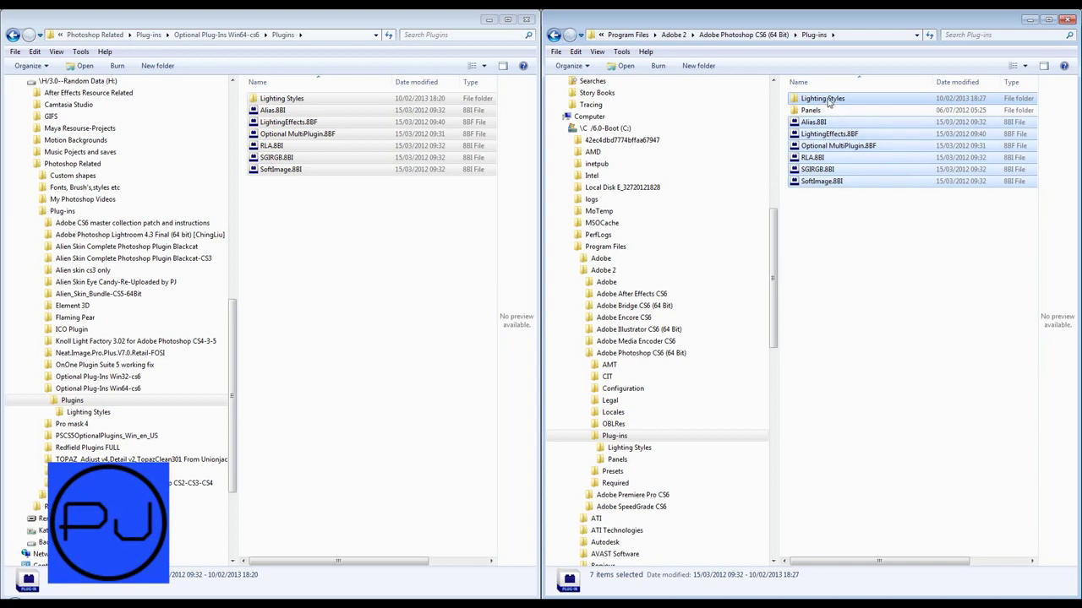
Delete the pasted Lighting Styles folder from Photoshop's Plug-ins folder.
click(833, 100)
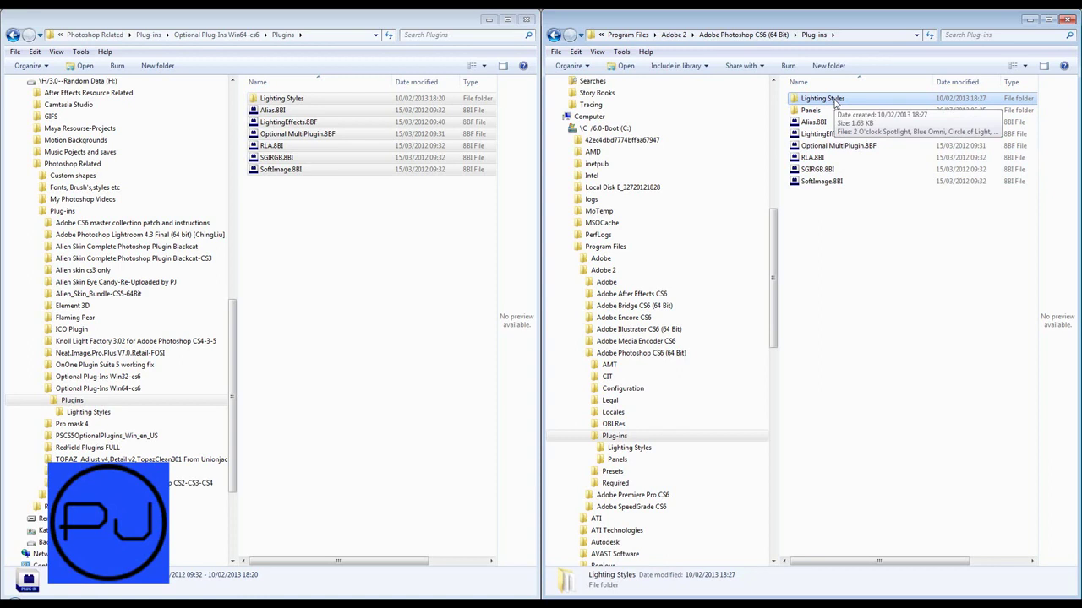
double_click(835, 100)
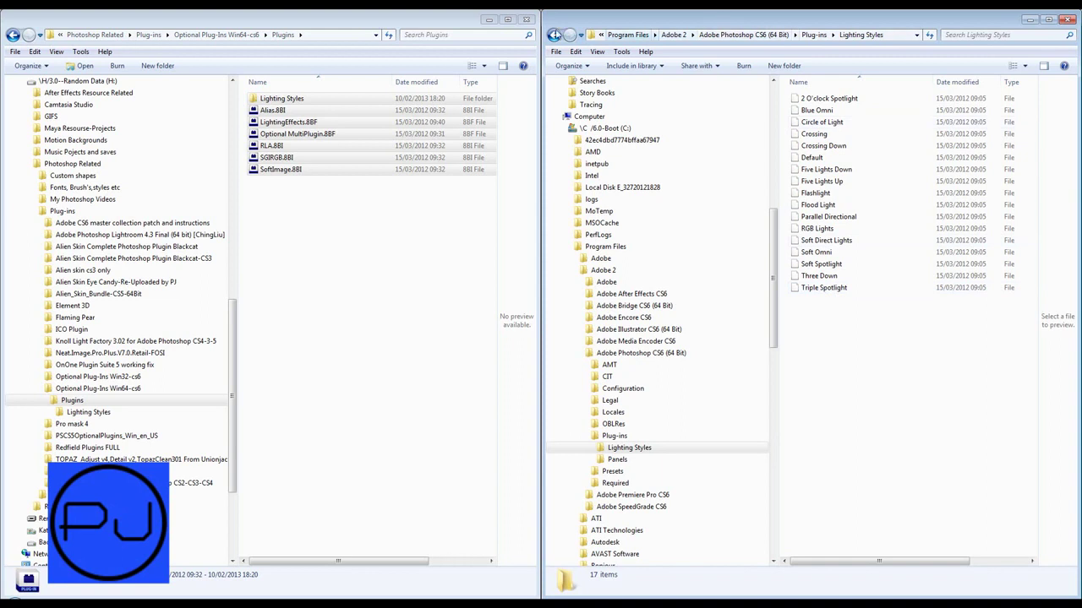
click(553, 35)
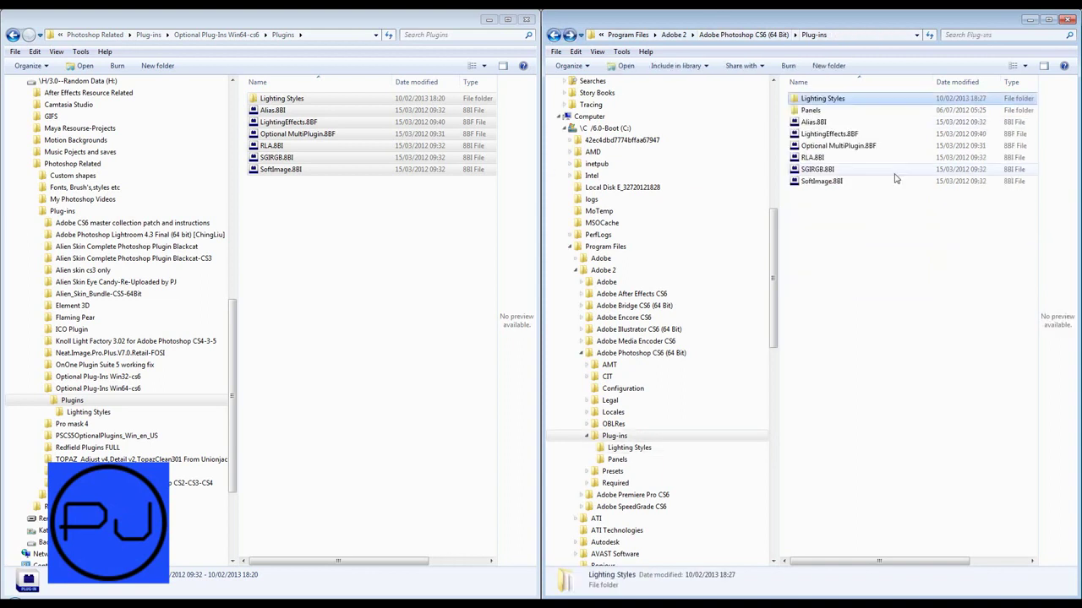
right_click(826, 102)
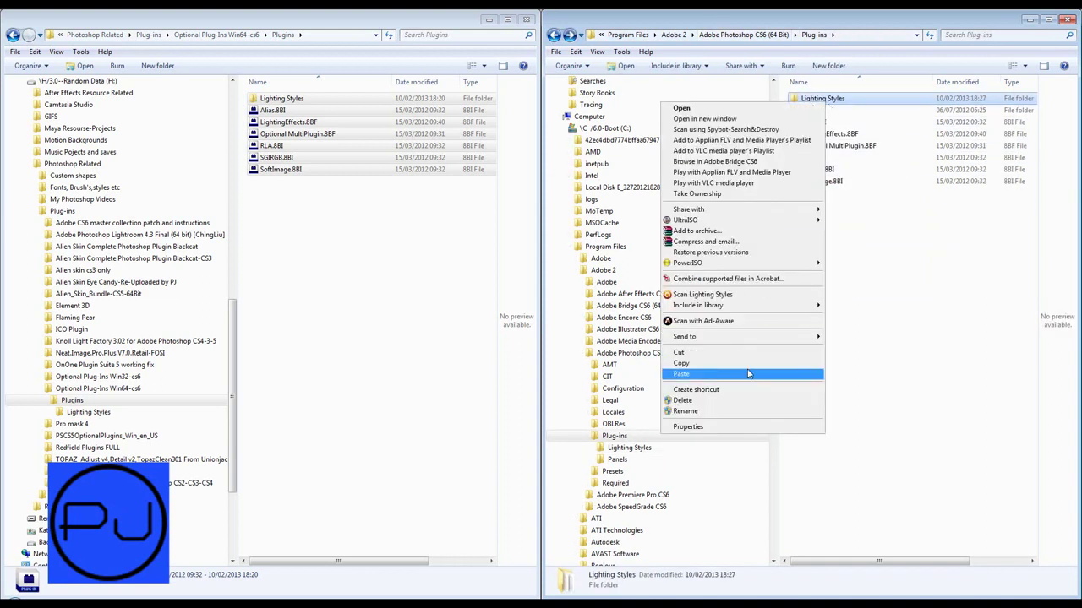
click(745, 402)
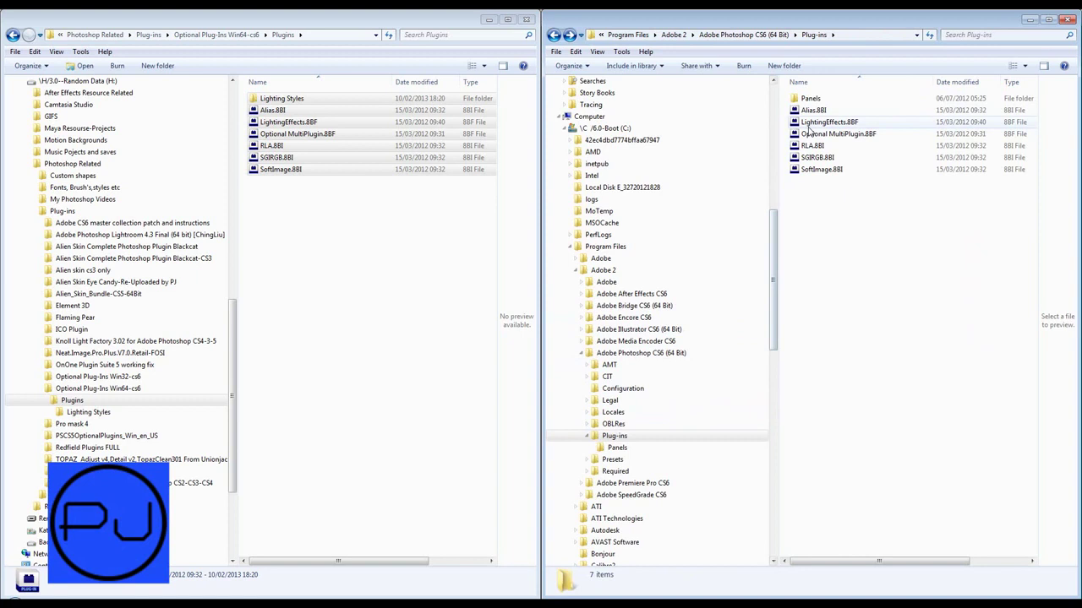
Clear the source selection and open the optional plug-ins' Lighting Styles folder.
key(ctrl+a)
key(Delete)
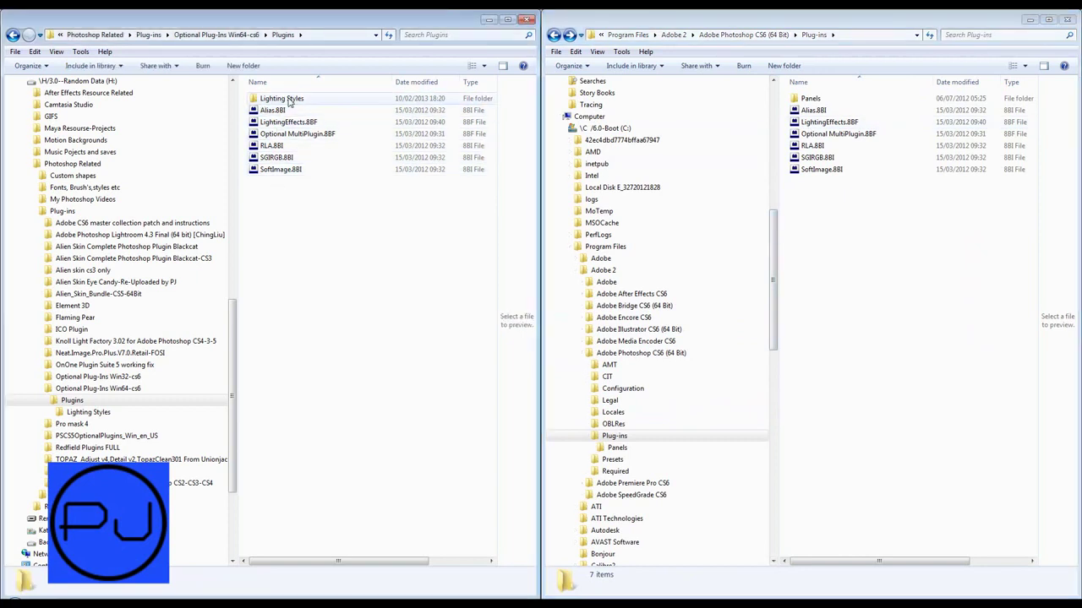
double_click(287, 102)
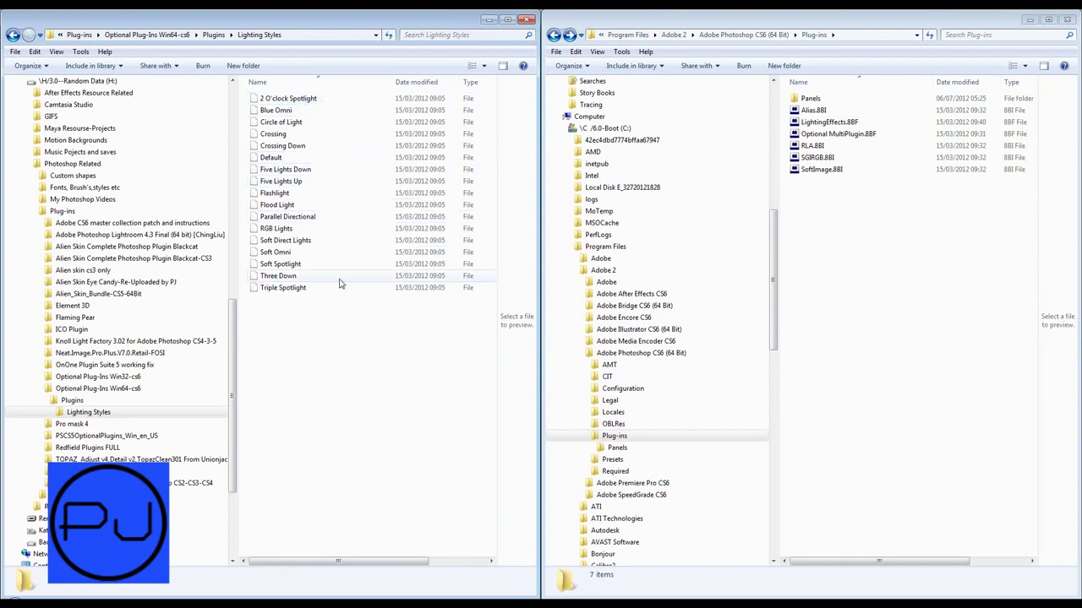
scroll(764, 363, down, 6)
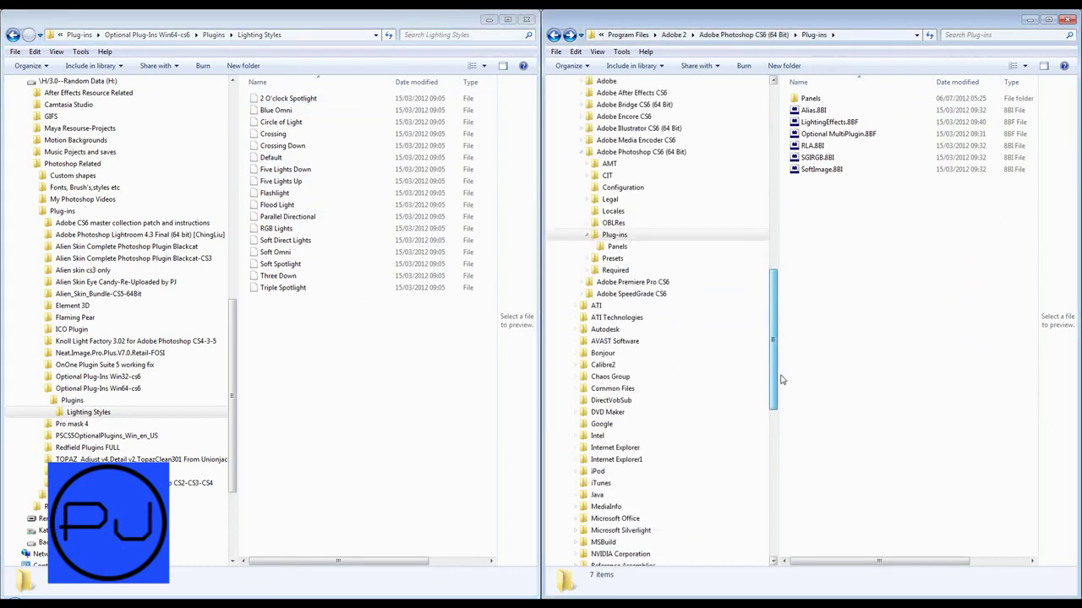
Open Presets > Lighting Effects and inspect .ple files like 2 O'clock Spotlight, Blue Omni, Default.
click(585, 259)
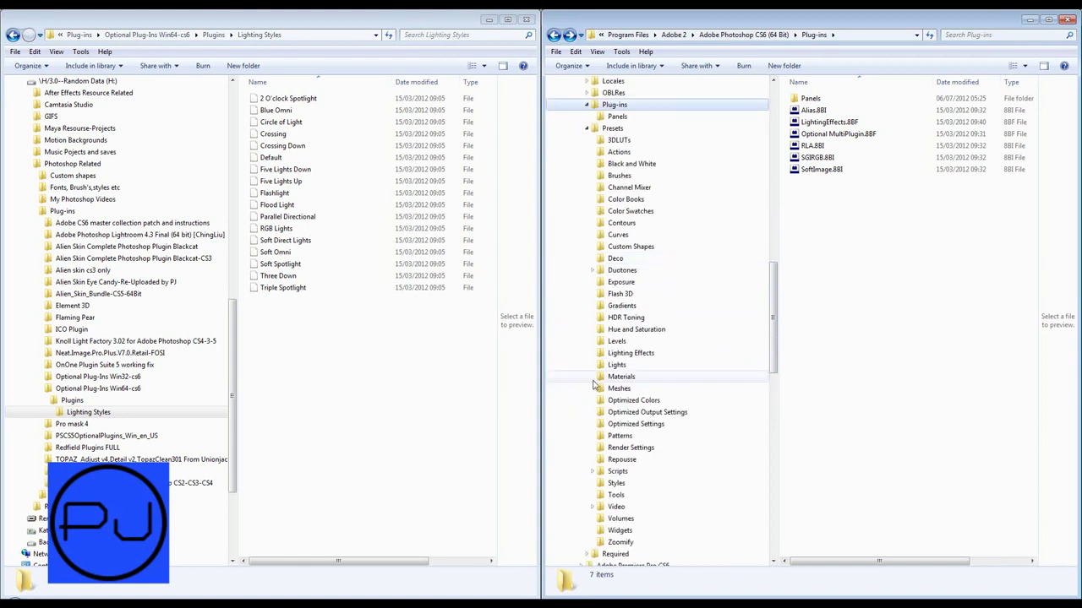
click(630, 354)
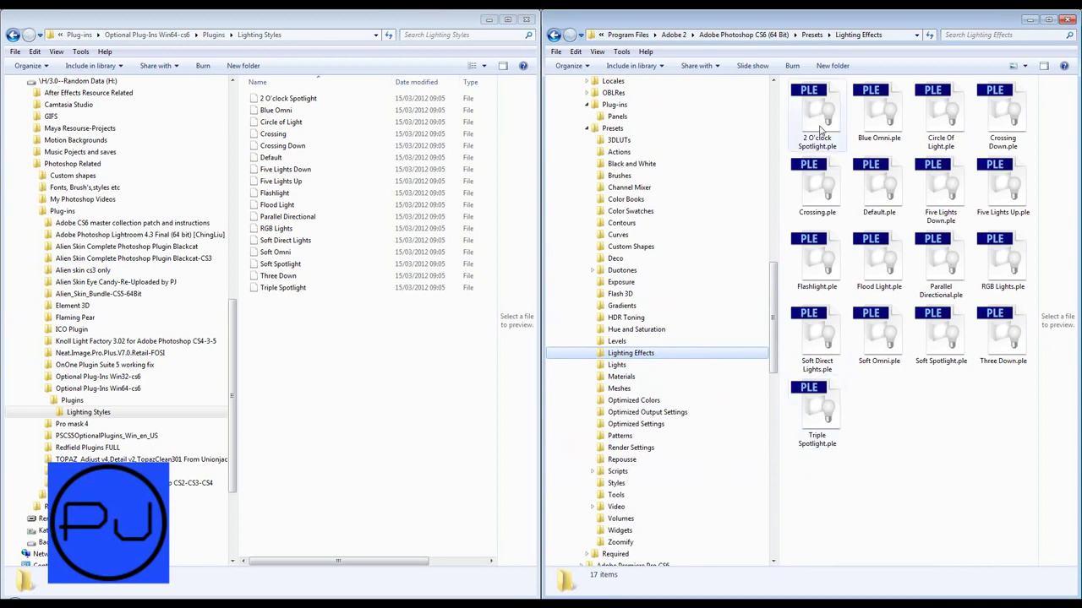
click(817, 127)
click(878, 131)
click(941, 135)
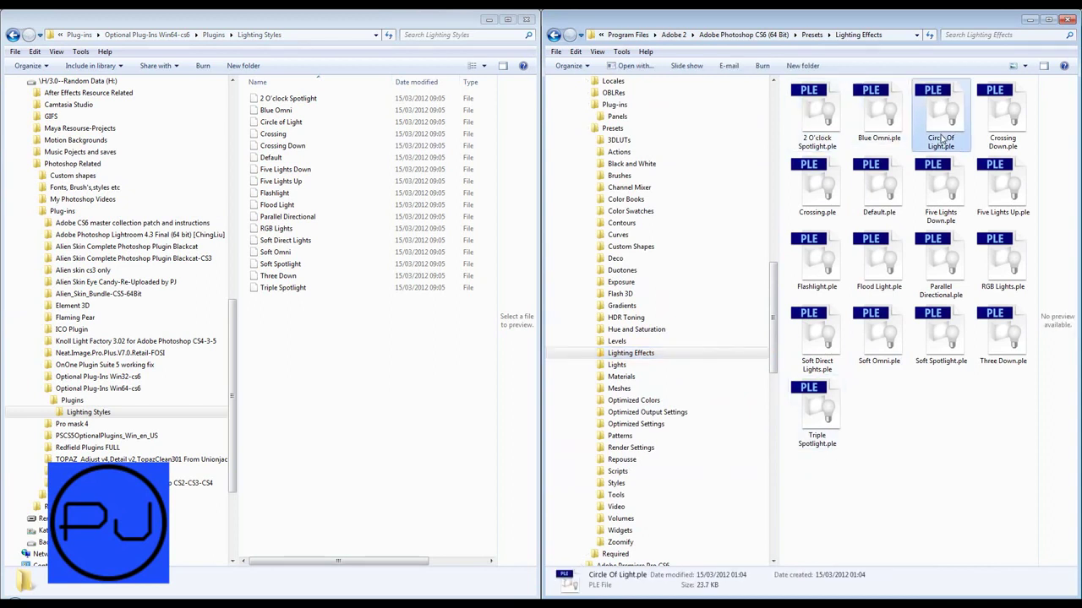
click(1004, 137)
click(816, 186)
click(879, 185)
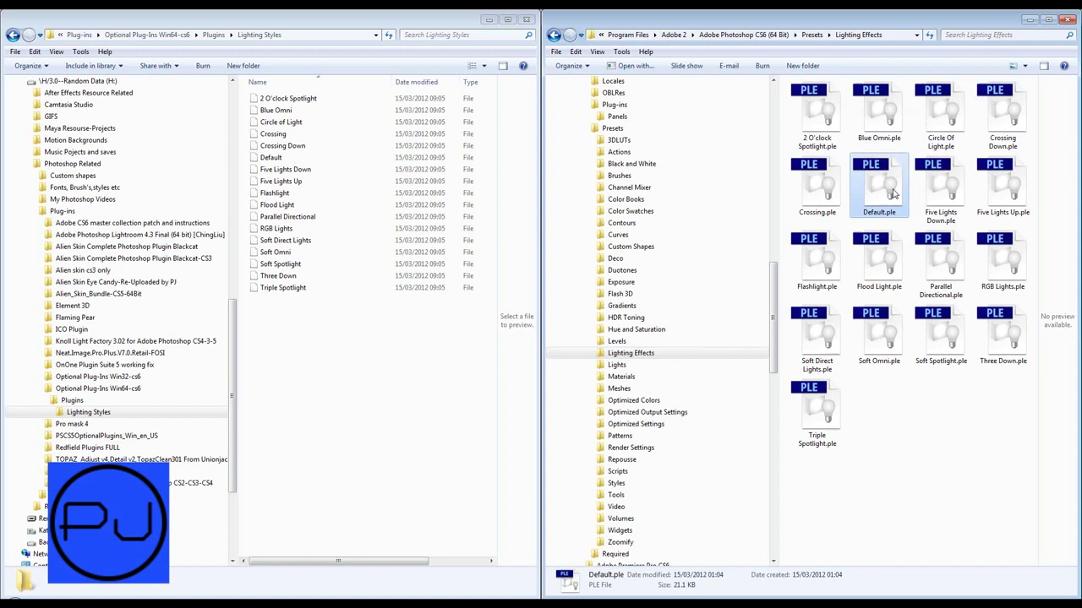
click(941, 197)
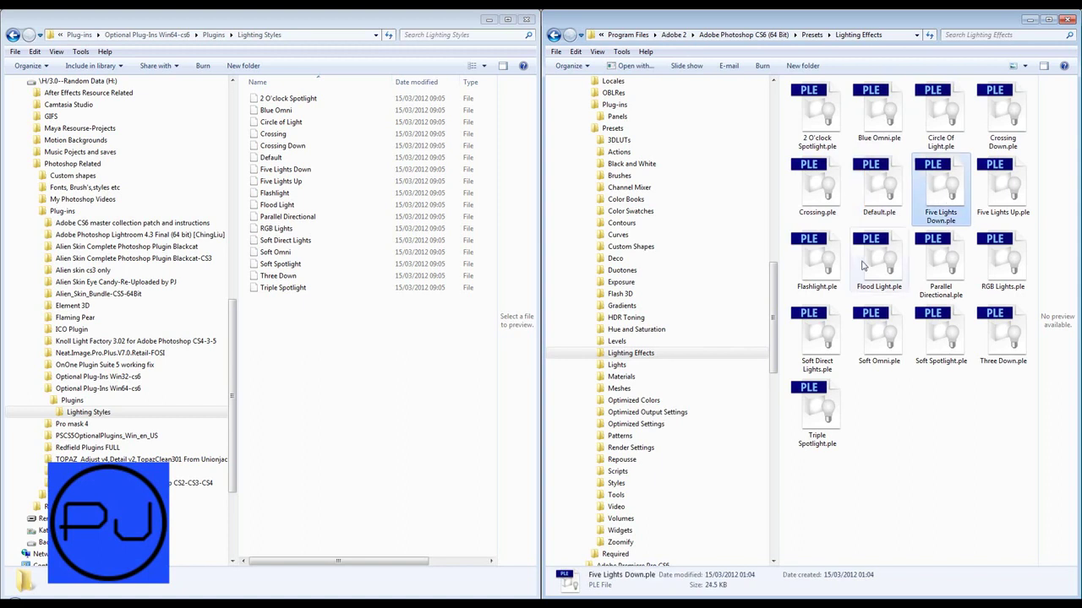
click(887, 203)
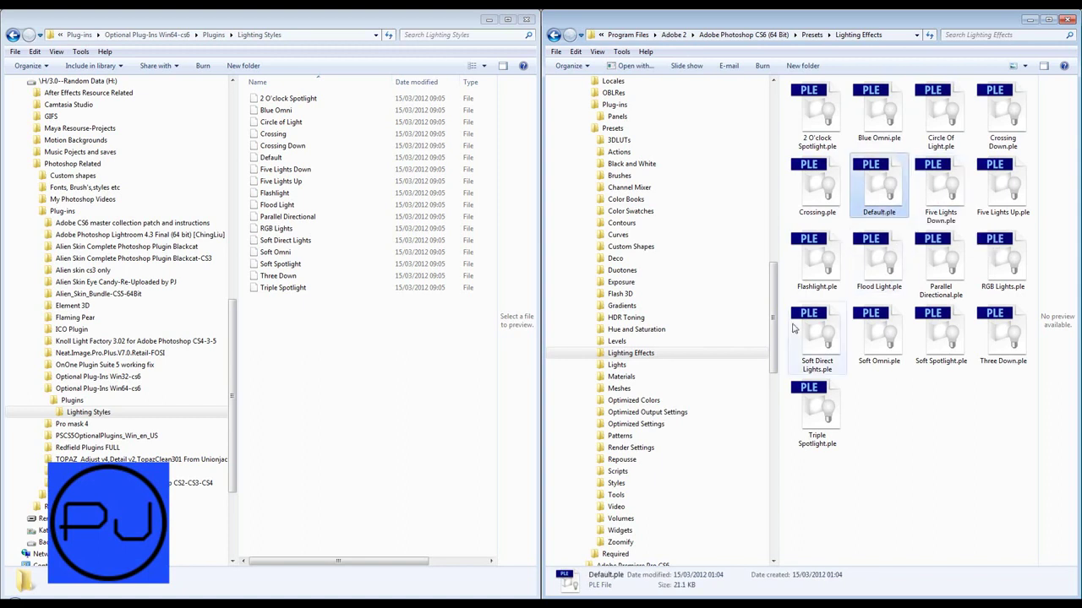
Scroll the preset list and collapse the Presets folder.
scroll(778, 351, up, 7)
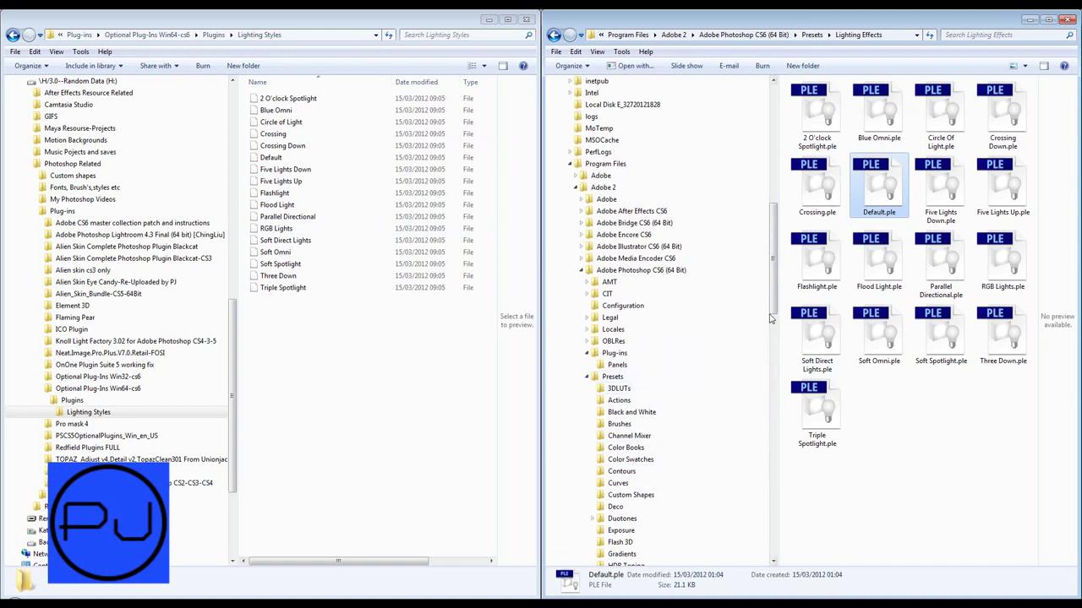
scroll(685, 324, down, 4)
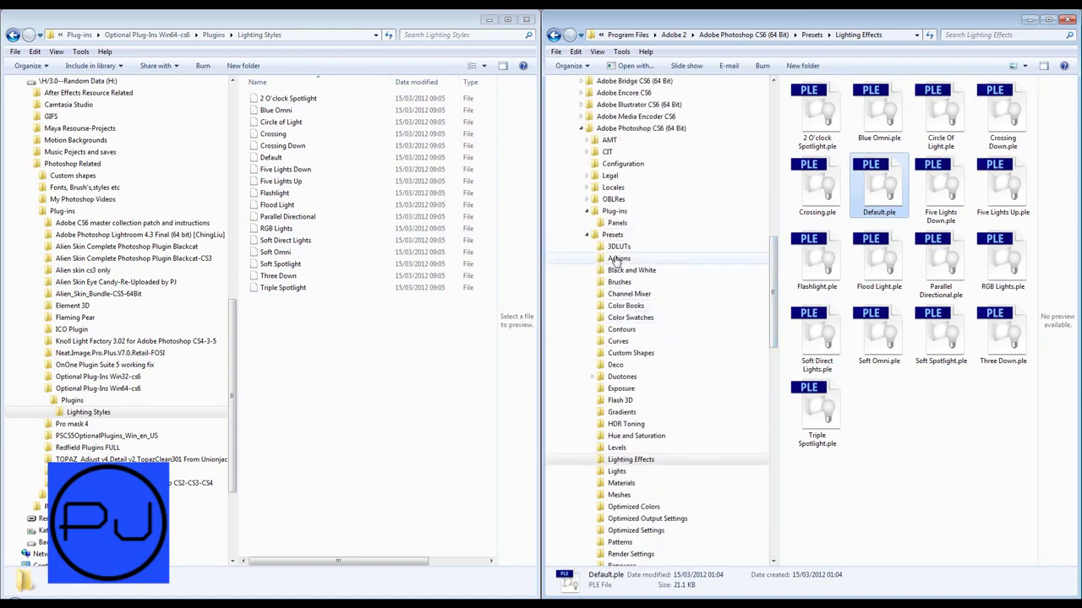
click(587, 237)
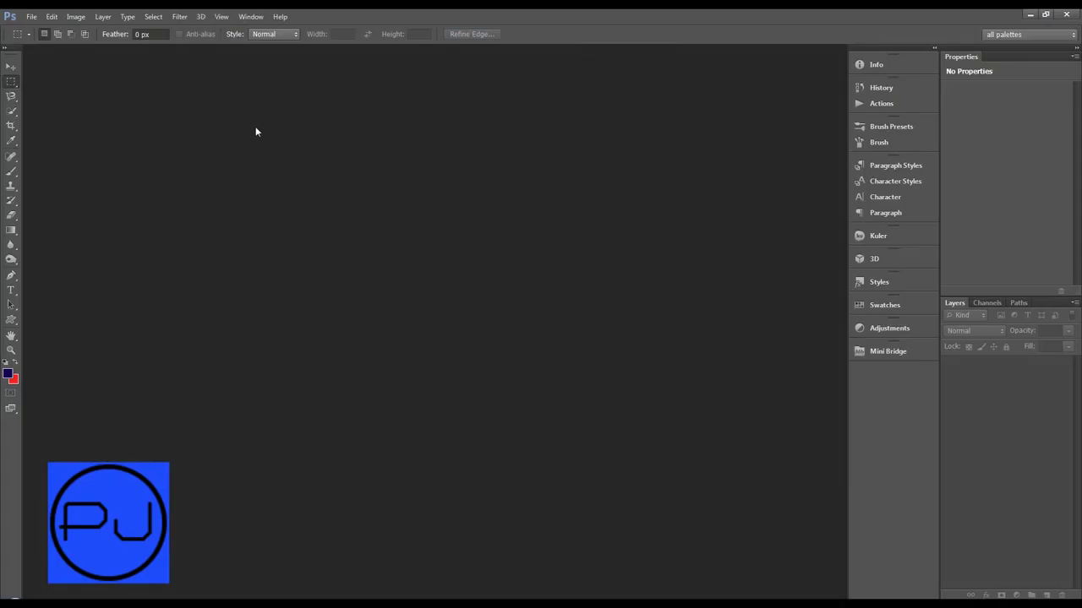
Open img14.jpg and duplicate its Background layer as Layer 1.
key(ctrl+o)
click(832, 308)
double_click(832, 311)
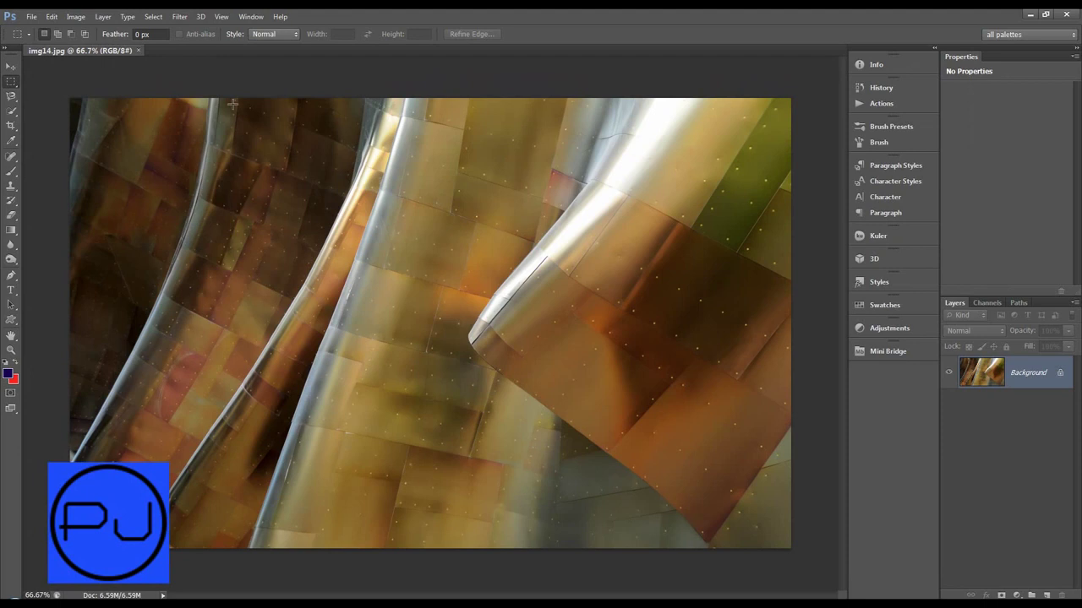
key(ctrl+j)
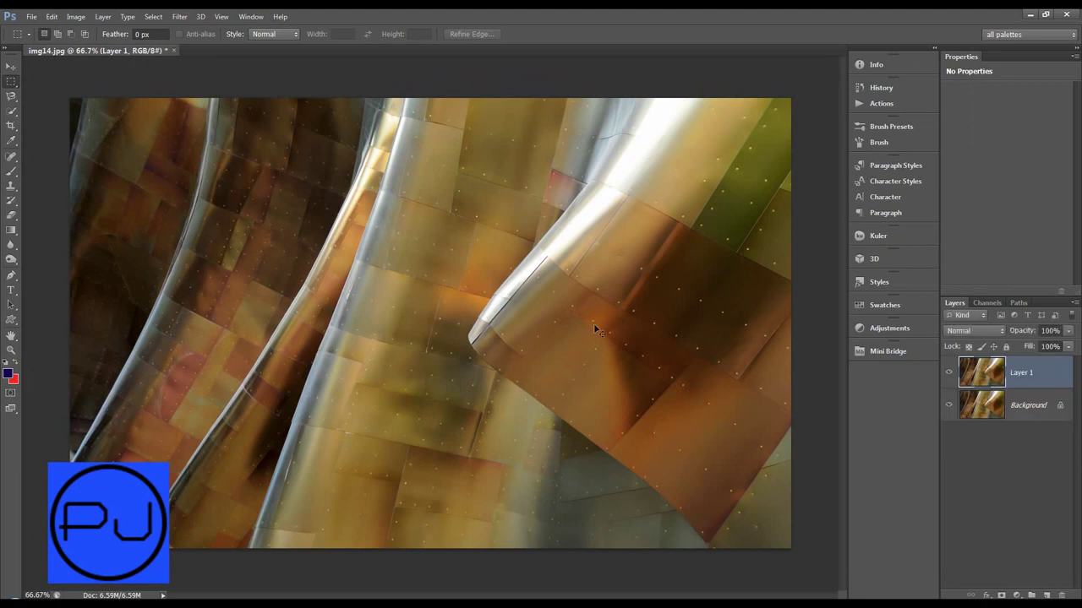
Check the Filter and File menus.
click(179, 17)
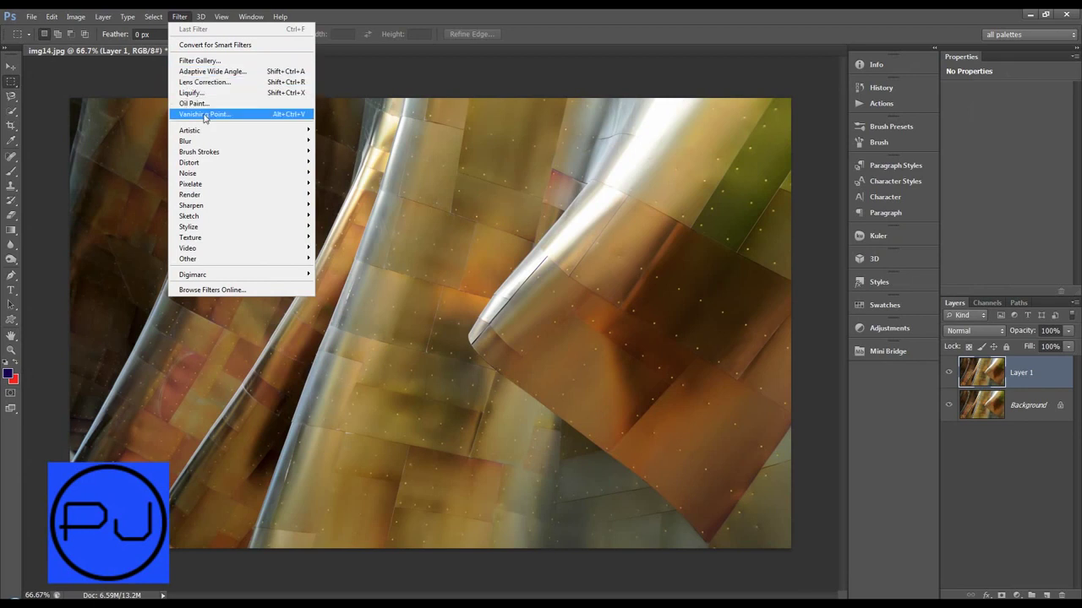
click(180, 17)
click(32, 19)
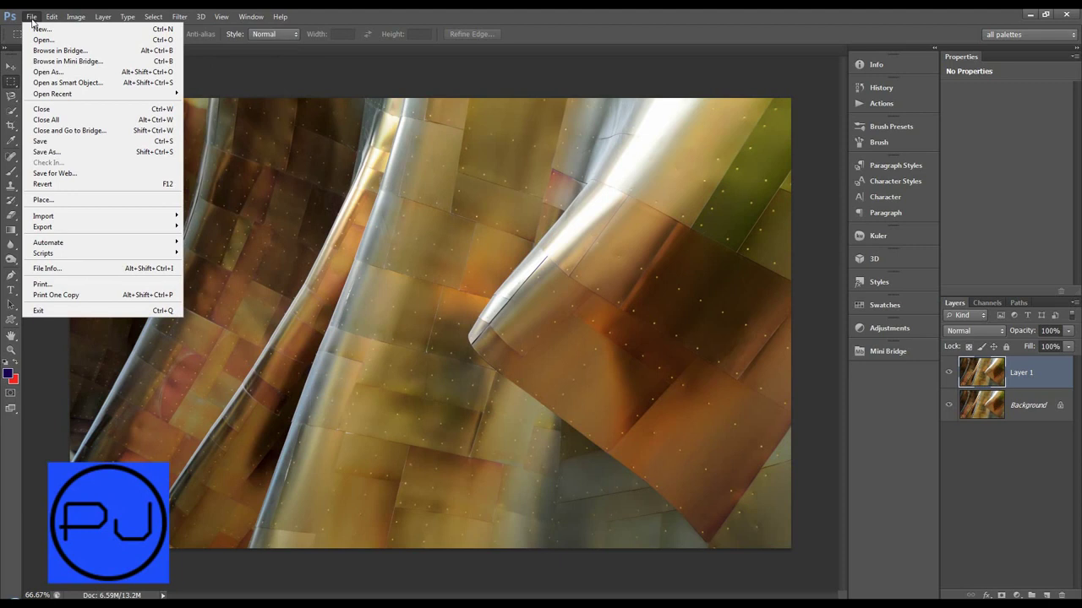
mouse_move(67, 243)
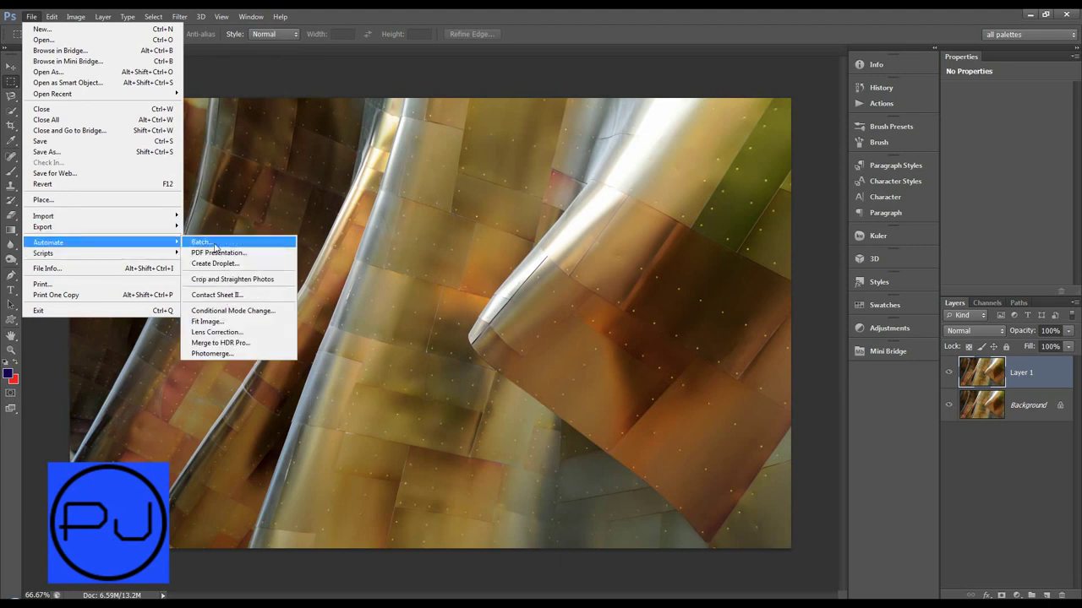
click(32, 17)
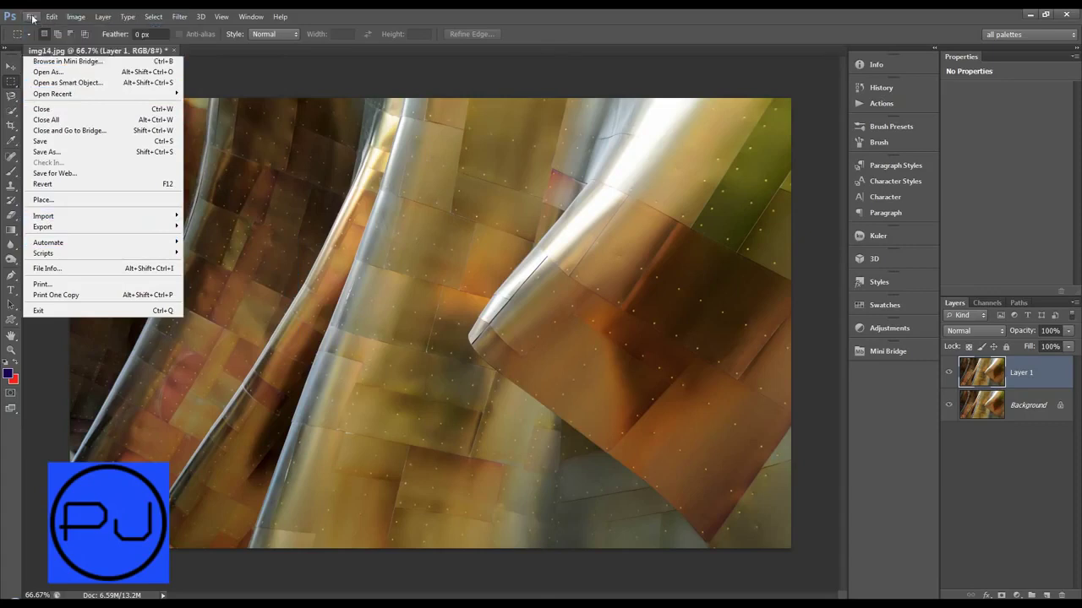
Show the optional Plugins folder in Explorer, then minimize it and return to Photoshop's filters.
key(alt+Tab)
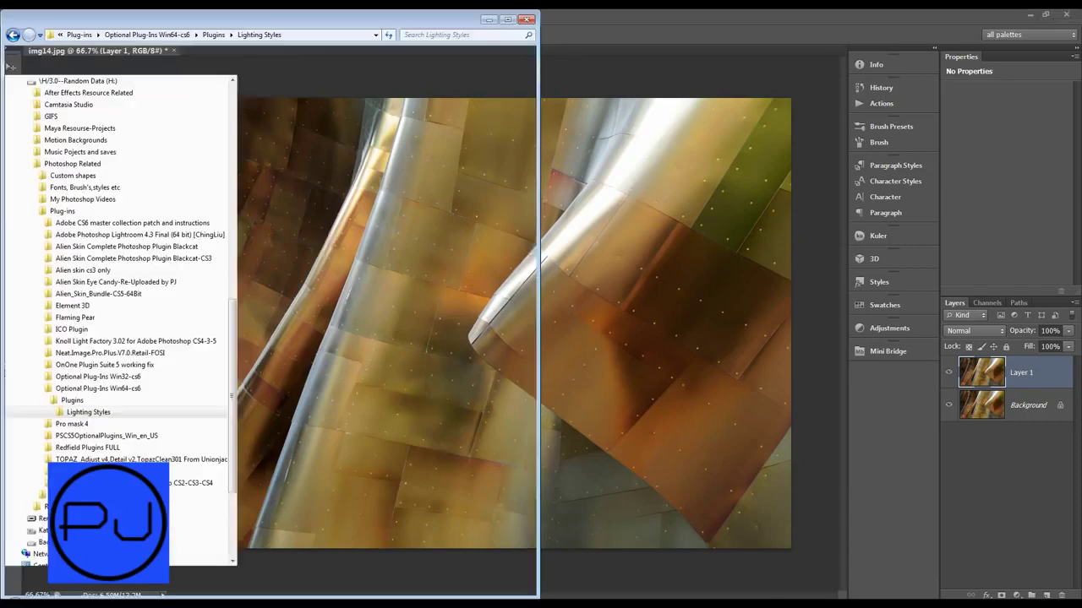
click(72, 399)
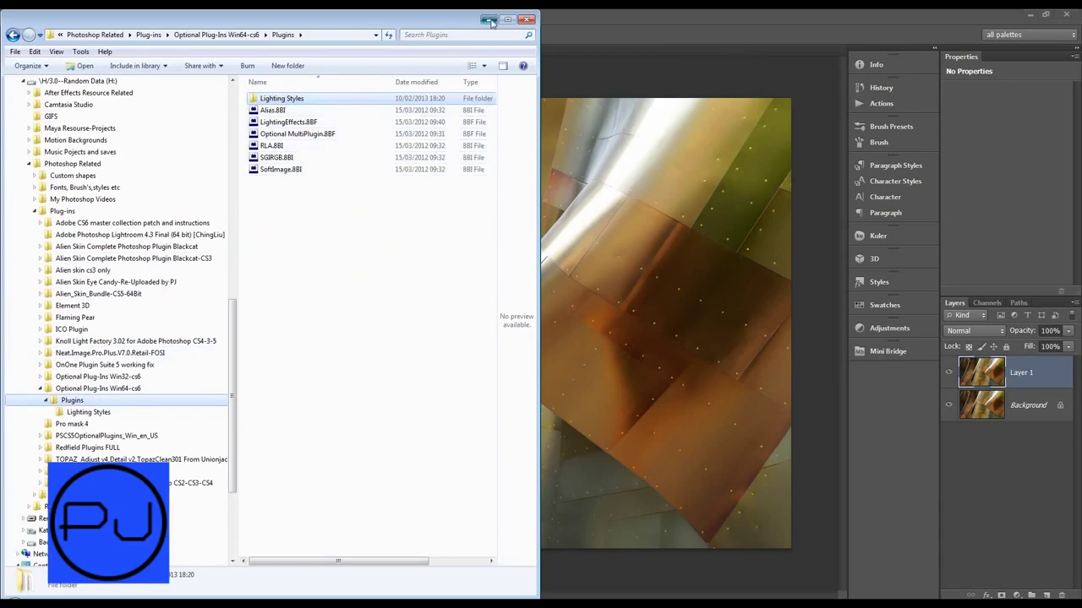
click(489, 20)
click(180, 19)
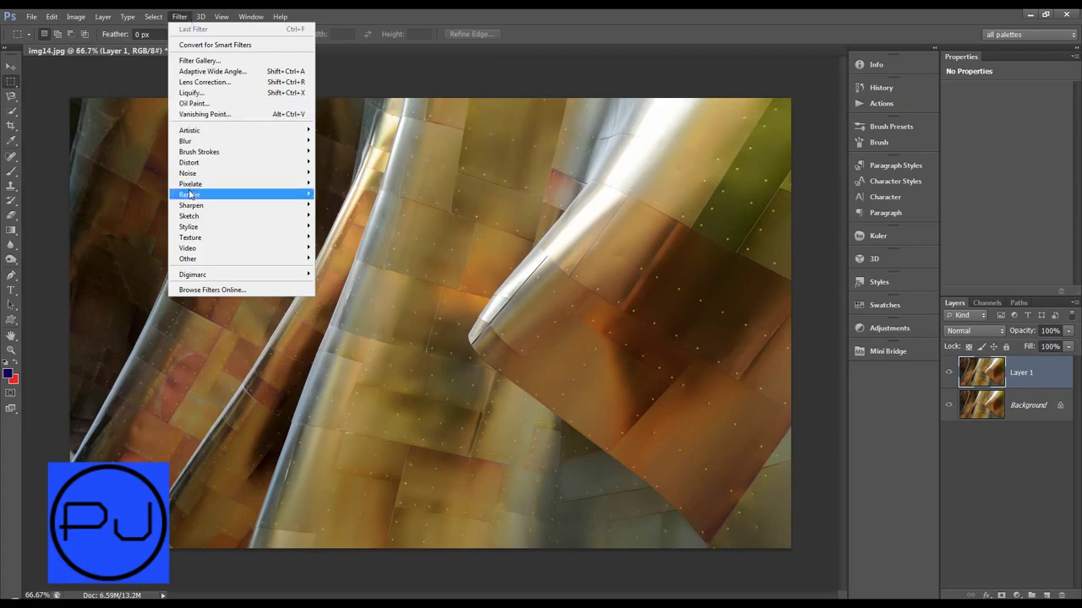
Run Lighting Effects on Layer 1, review its presets and preset folders, and commit the red point light.
mouse_move(193, 195)
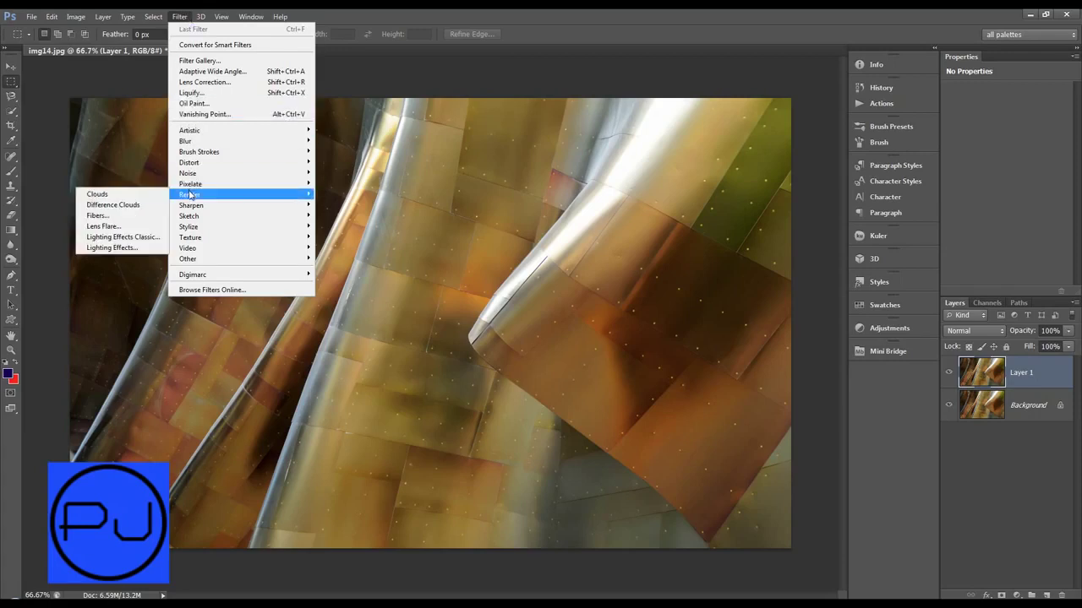
click(116, 248)
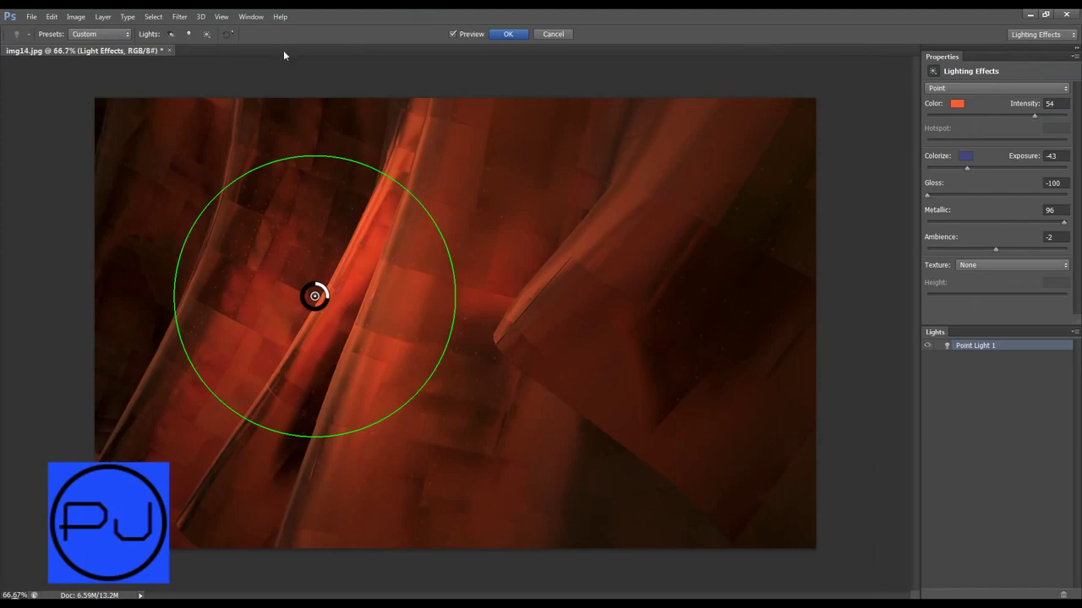
click(127, 35)
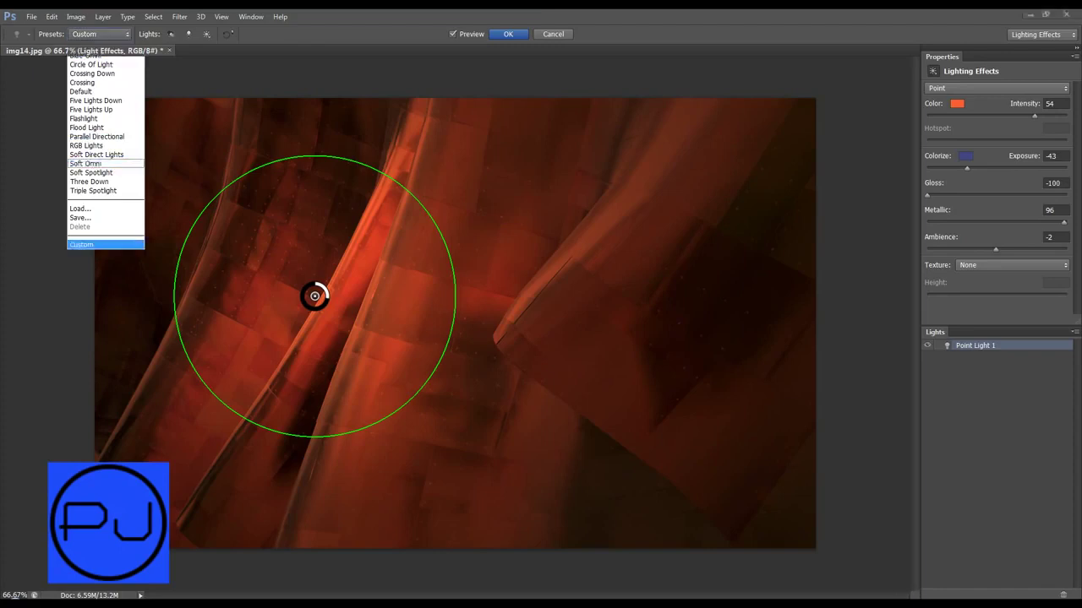
key(alt+Tab)
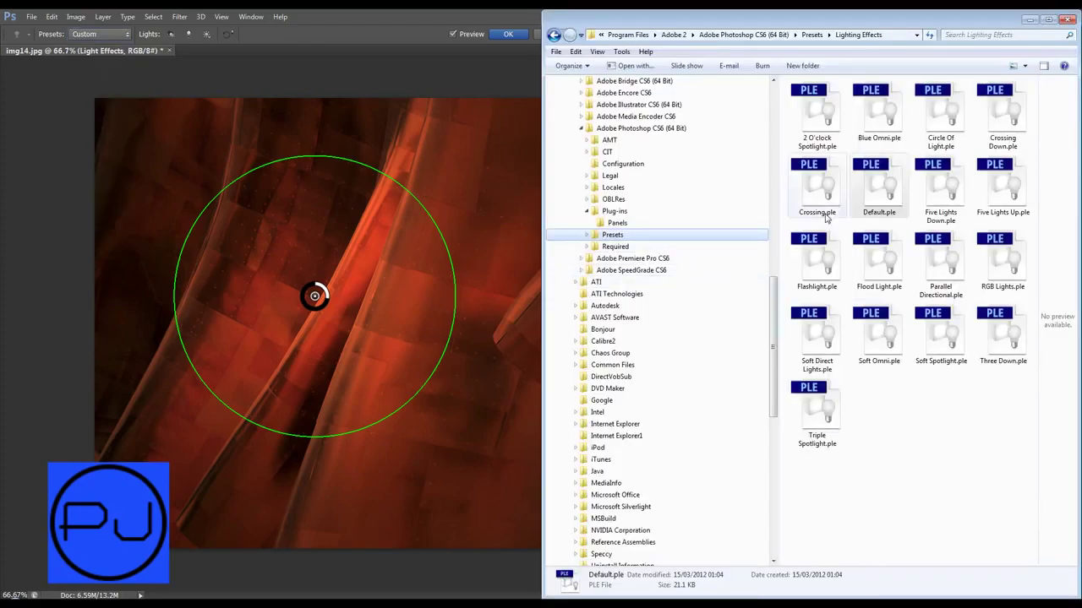
key(alt+Tab)
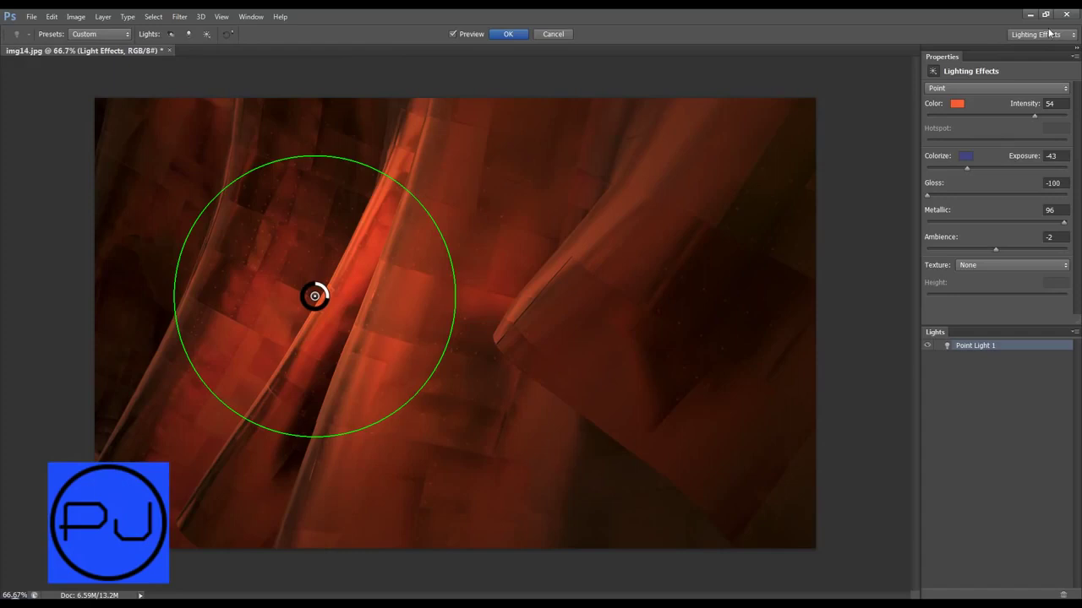
click(508, 34)
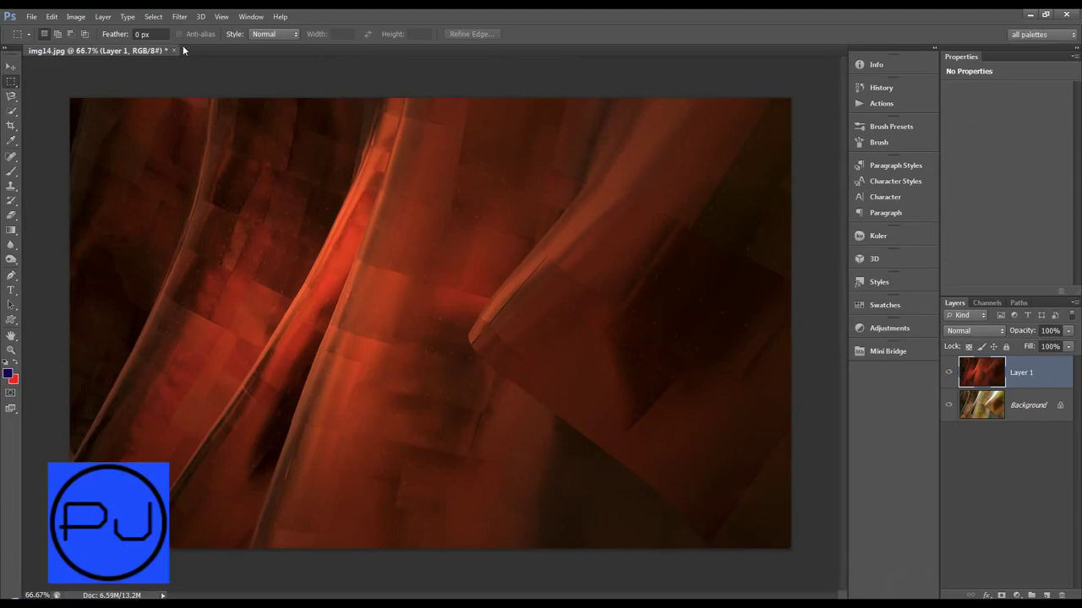
Open Lighting Effects Classic, enlarge the yellow spotlight, and confirm the Style list is empty.
click(179, 17)
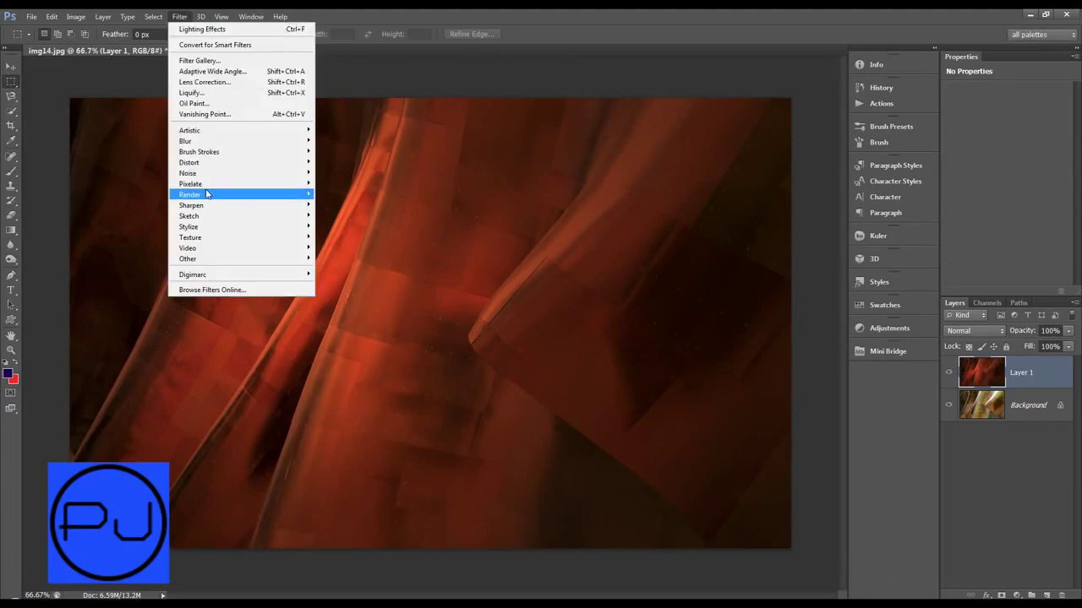
mouse_move(207, 195)
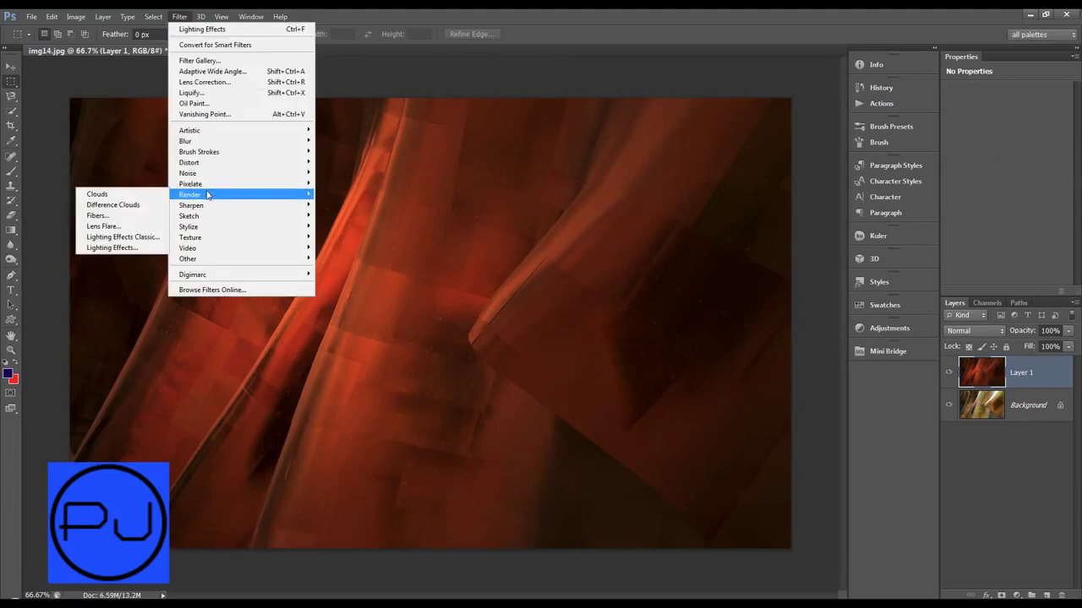
click(142, 240)
drag(431, 111, 335, 105)
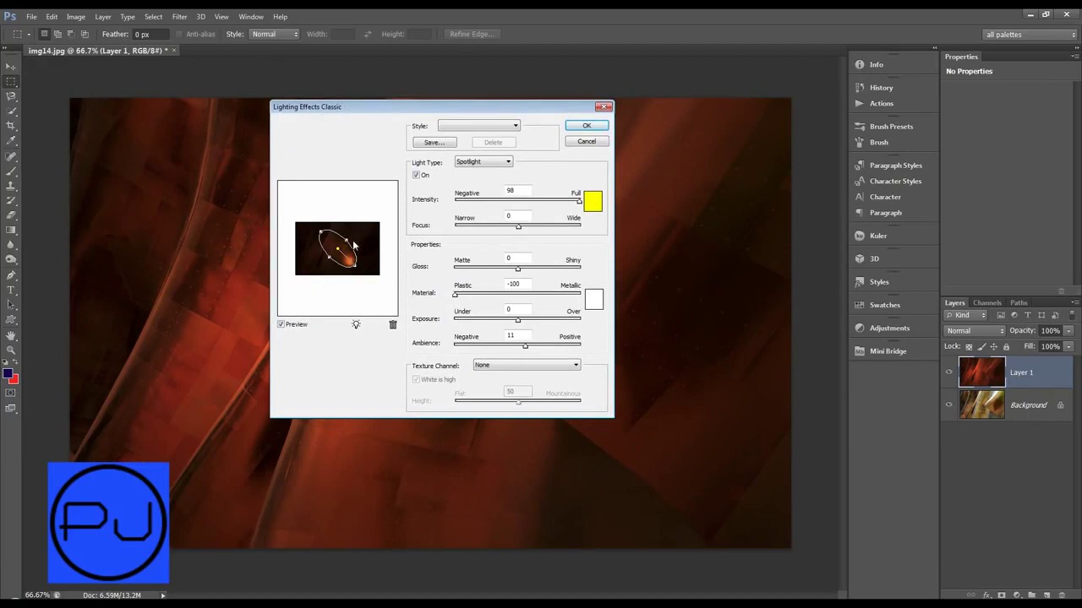
drag(353, 245, 356, 238)
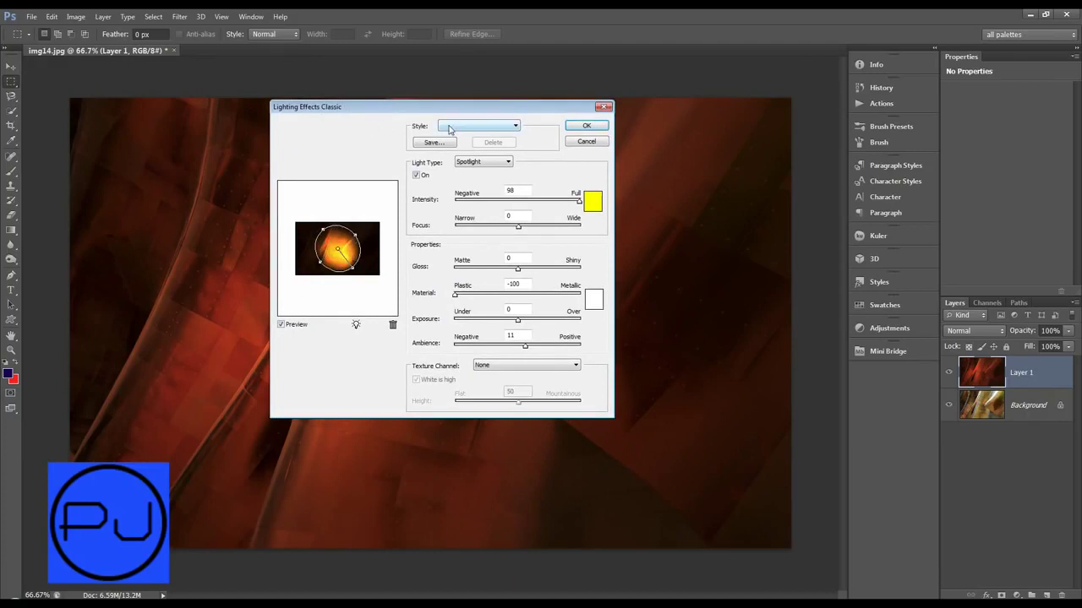
click(487, 128)
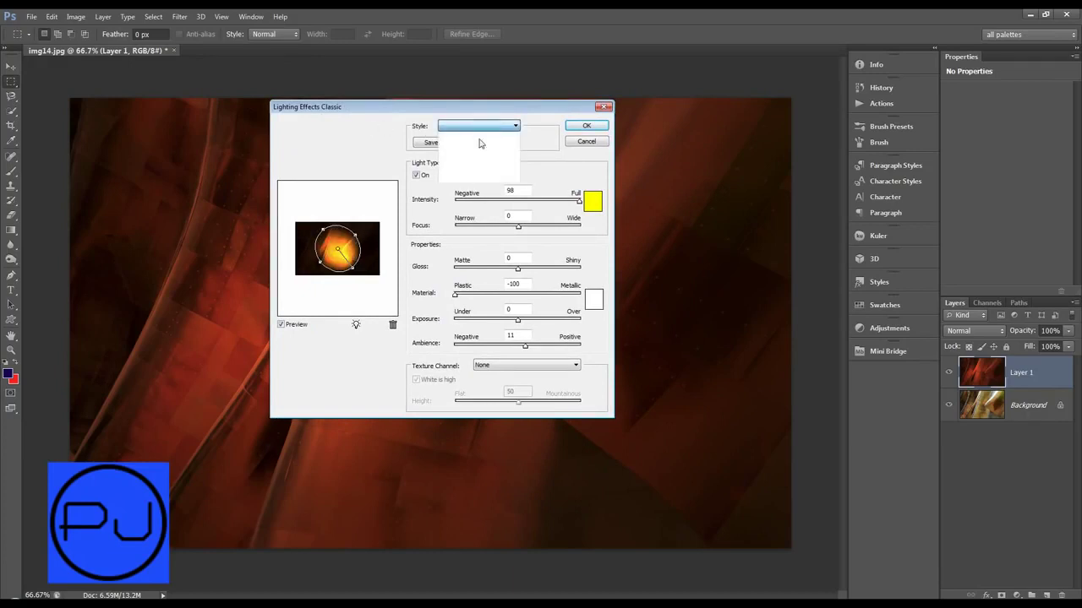
click(490, 128)
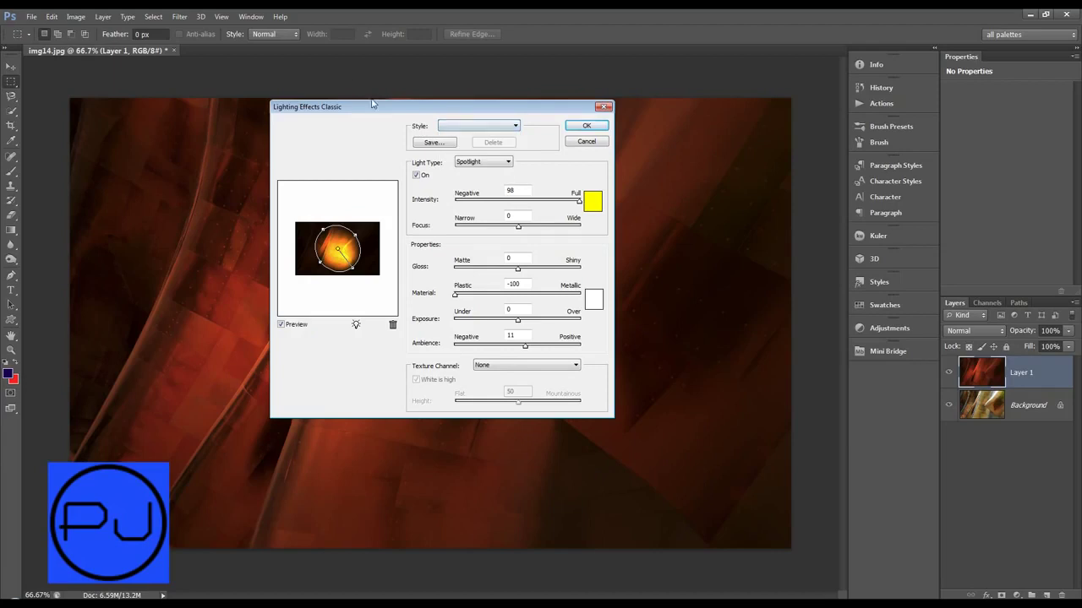
Apply the spotlight lighting, then quit Photoshop without saving img14.jpg.
drag(372, 103, 357, 104)
click(571, 126)
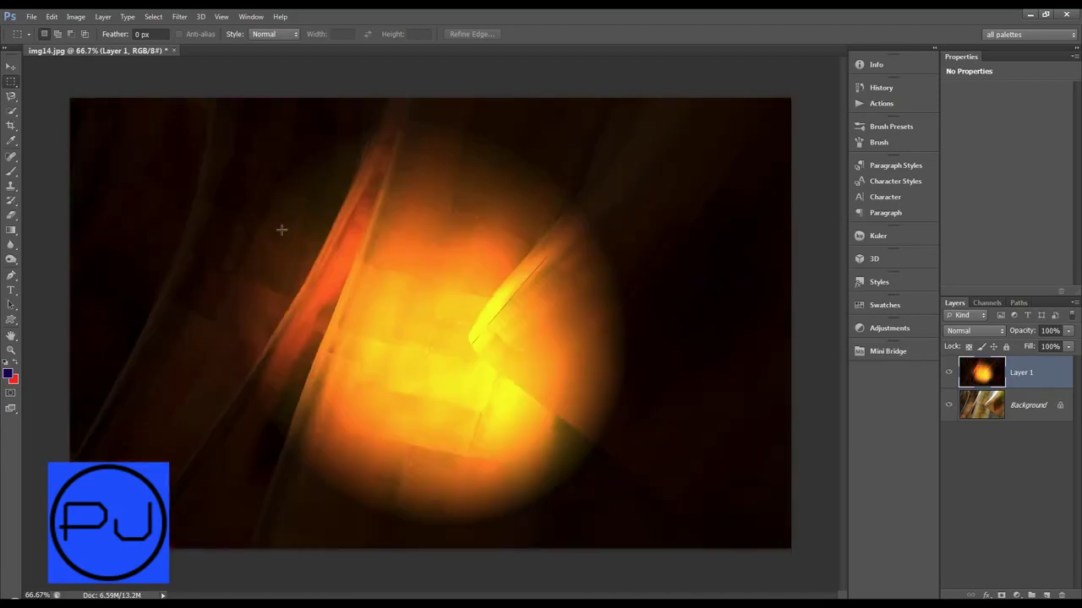
click(1066, 15)
click(541, 235)
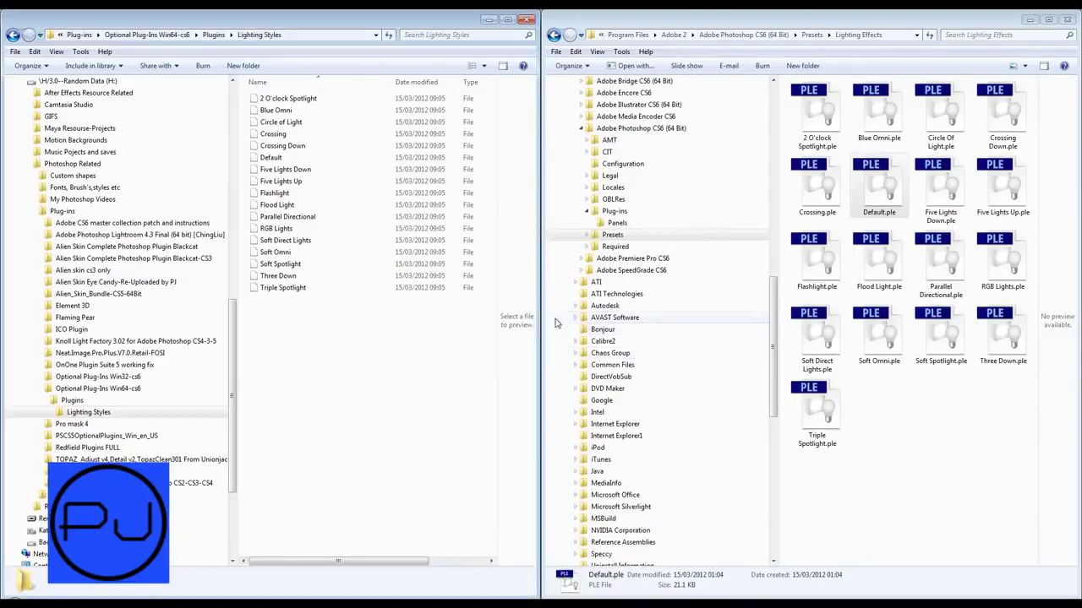
Copy the Lighting Styles folder from the optional Plugins folder into Photoshop's 64-bit Plug-ins folder.
click(614, 212)
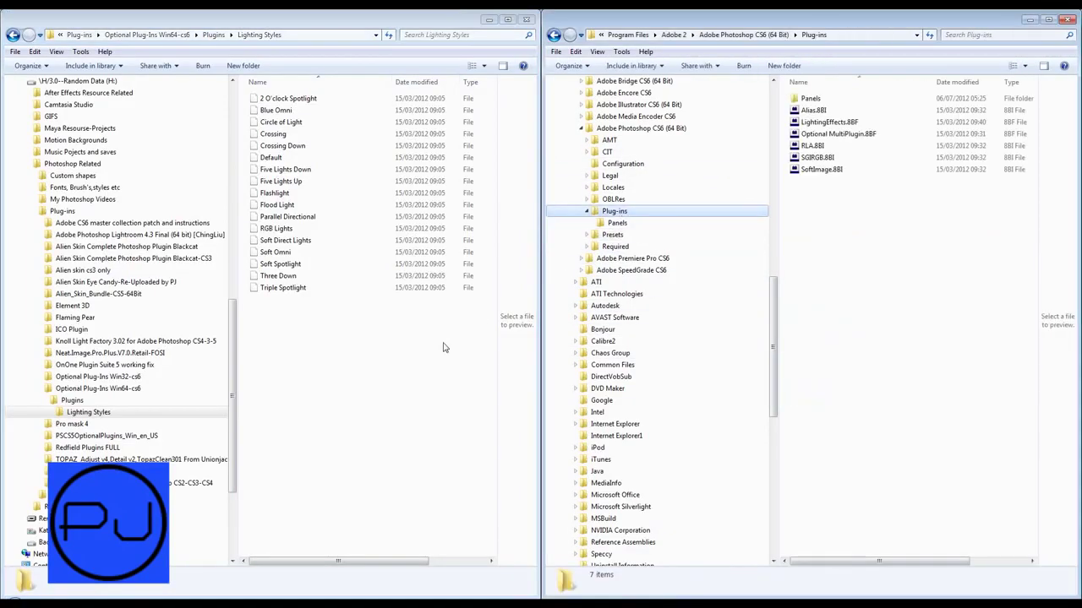
click(93, 404)
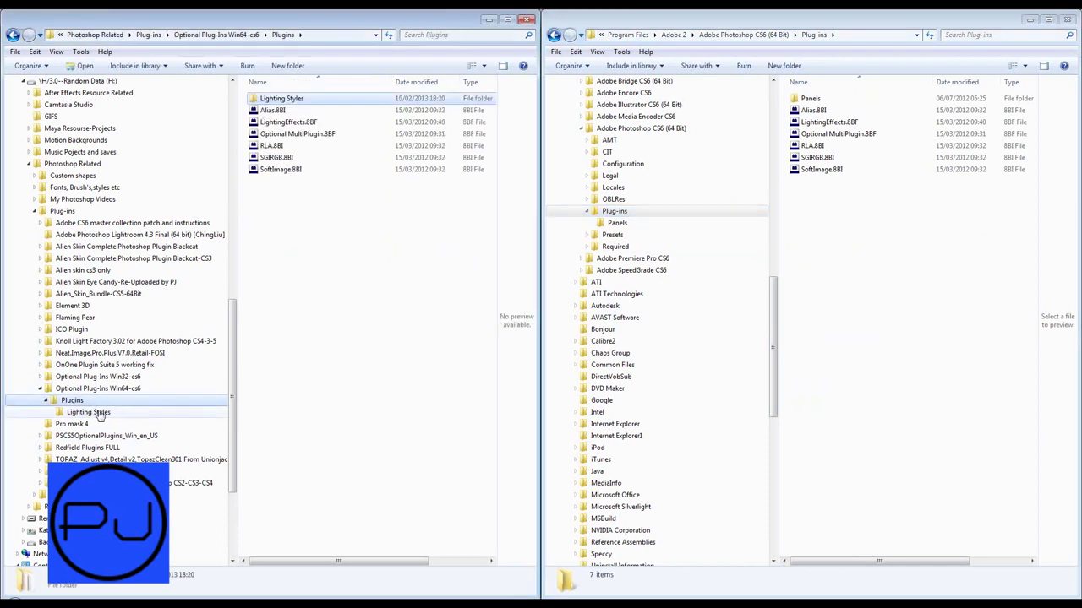
right_click(287, 102)
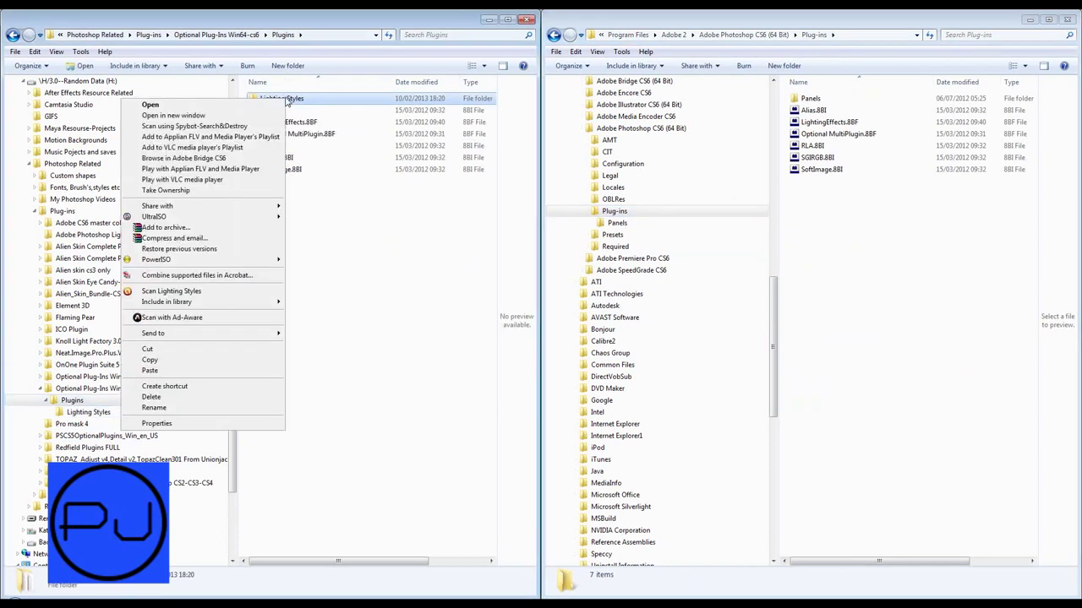
click(201, 363)
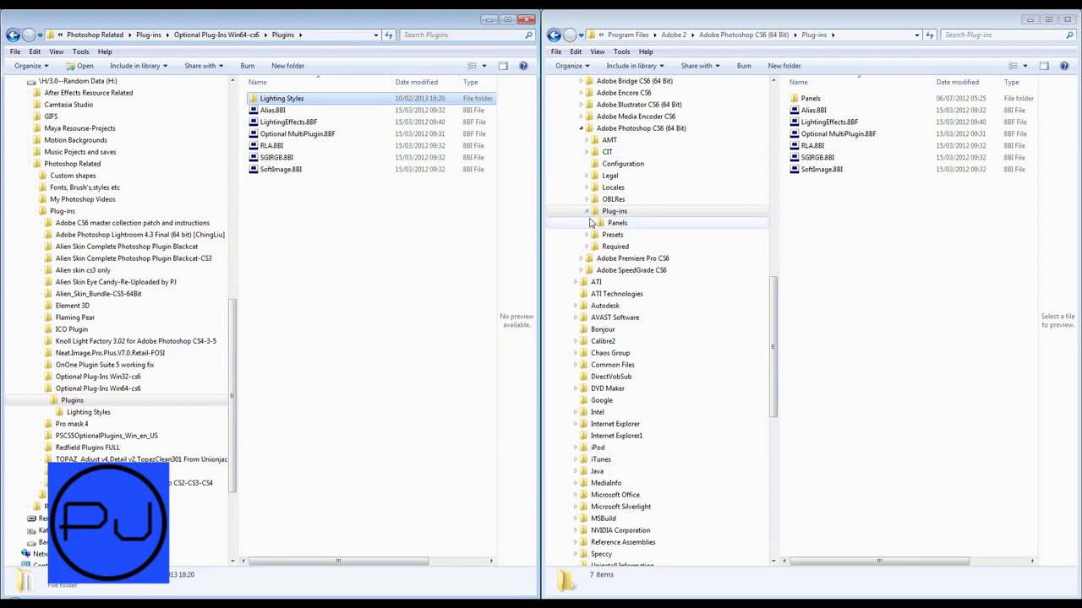
click(627, 213)
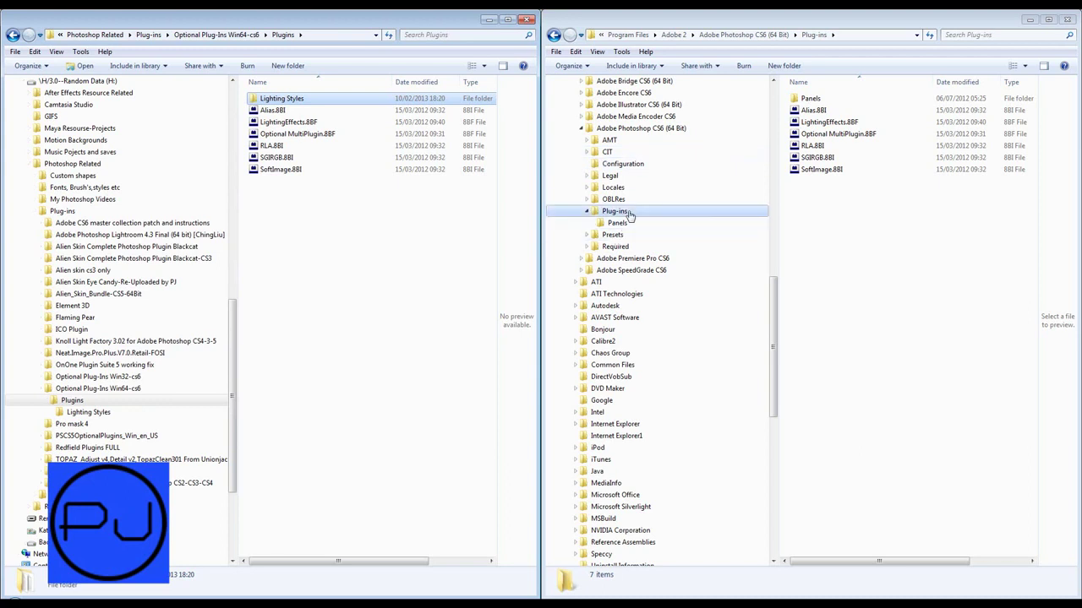
right_click(628, 216)
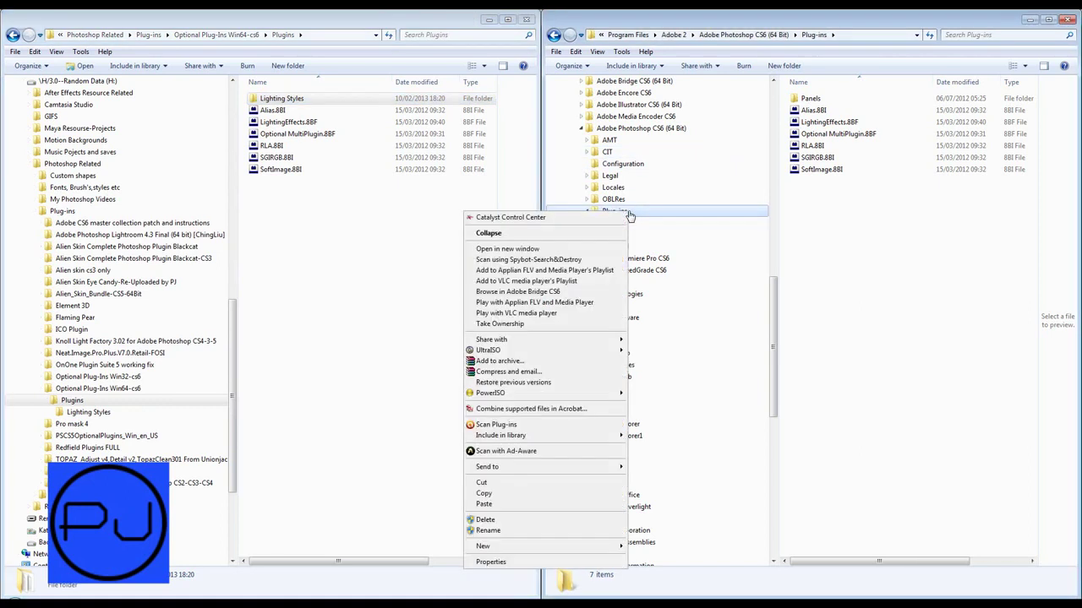
click(505, 507)
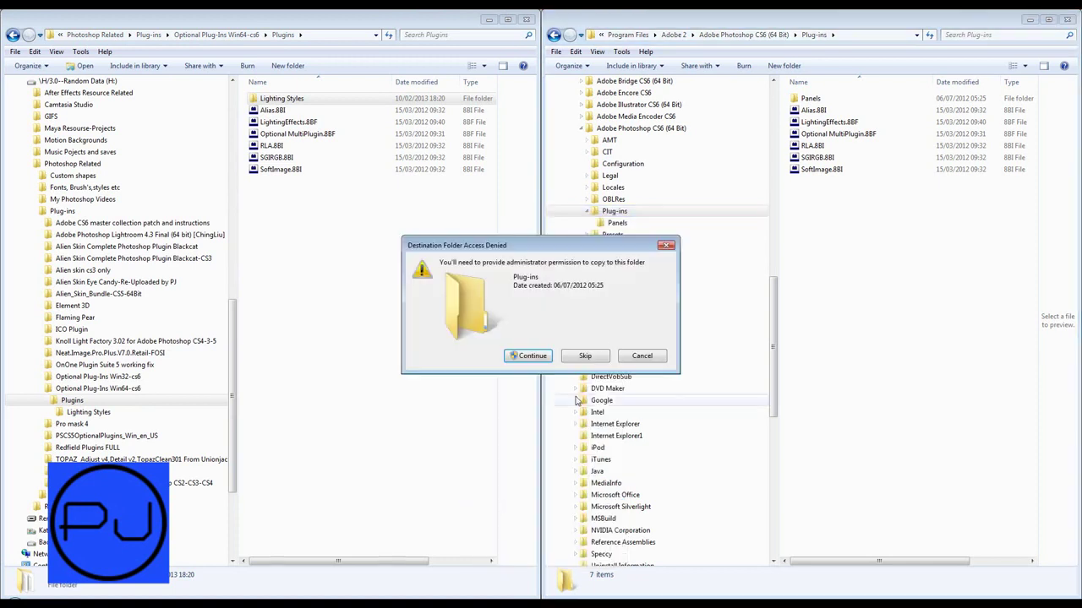
Grant administrator permission and verify the 17 lighting presets arrived in the copied folder.
click(537, 359)
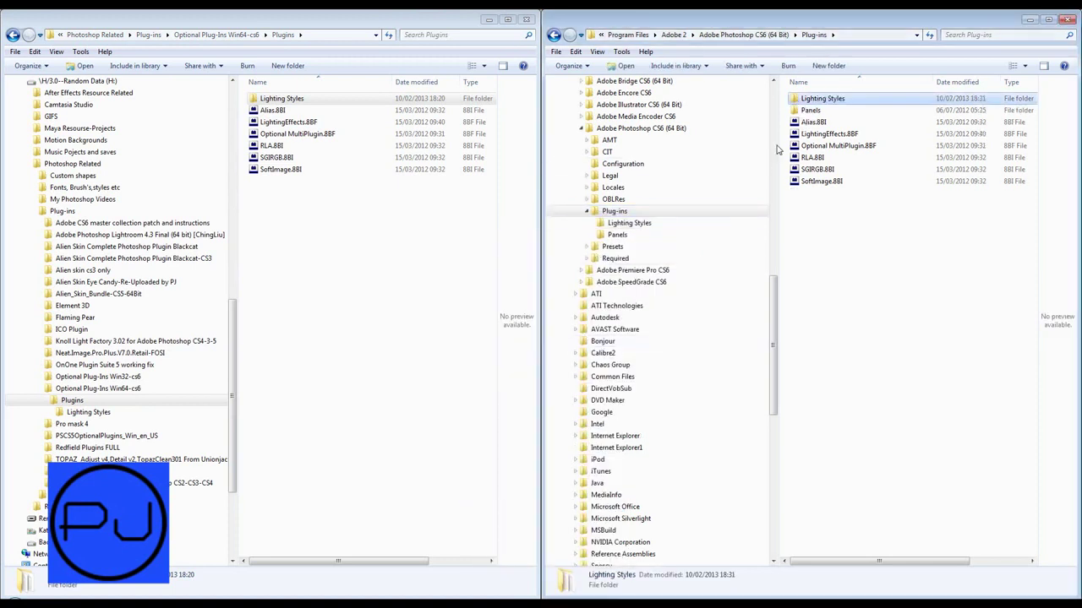
double_click(824, 100)
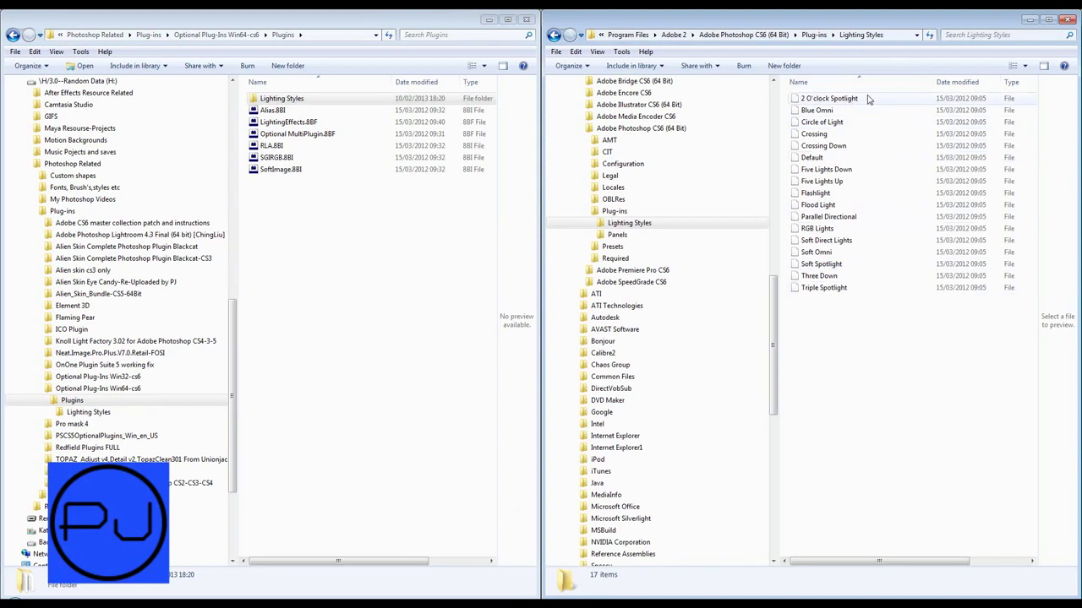
click(554, 35)
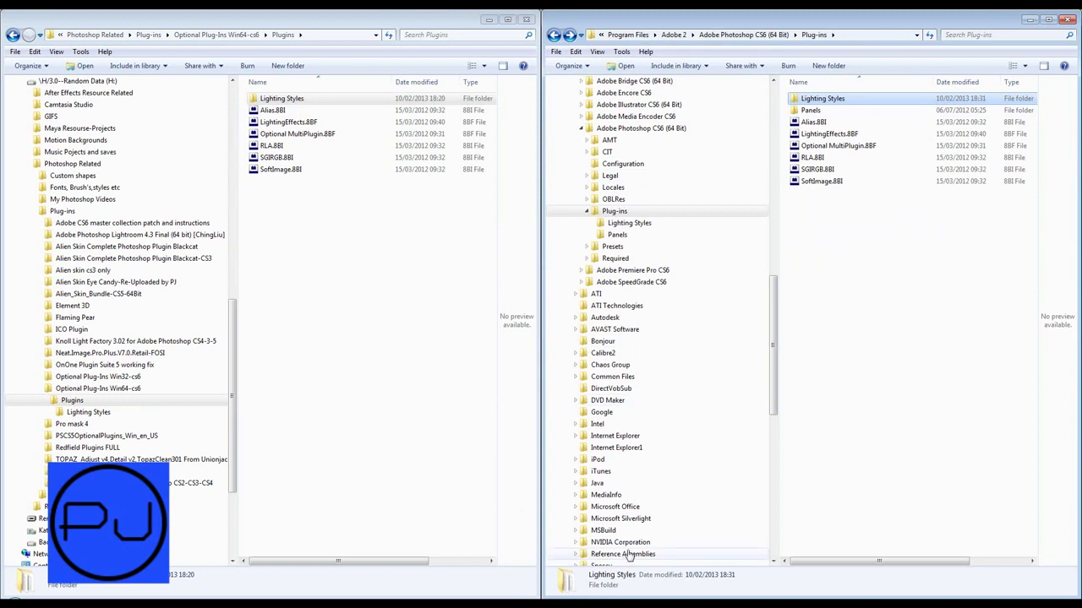
click(321, 203)
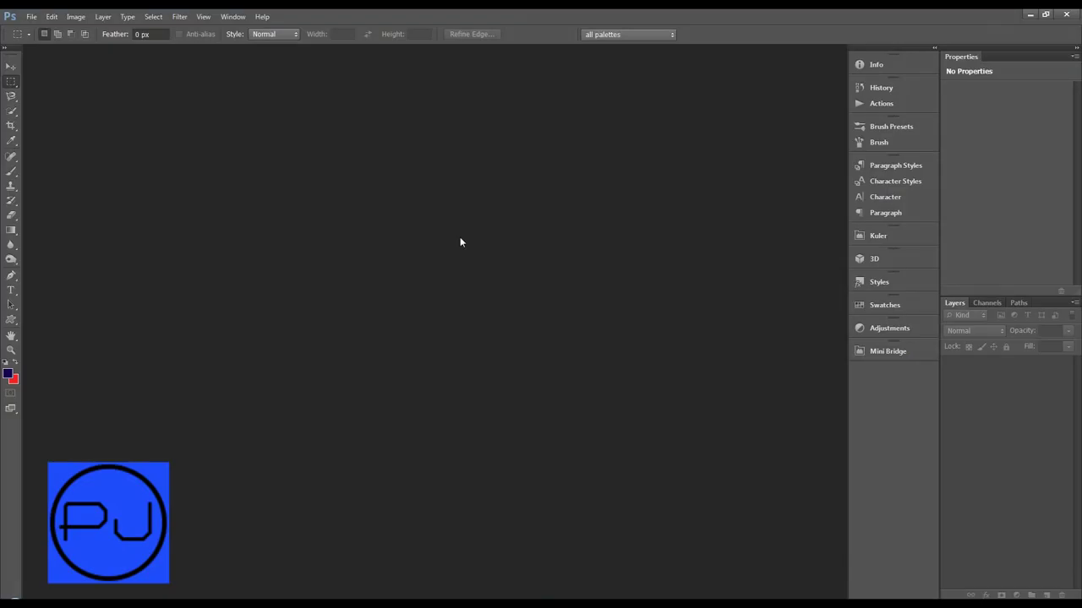
Reopen img14.jpg in Photoshop from the Open dialog.
double_click(195, 212)
click(835, 309)
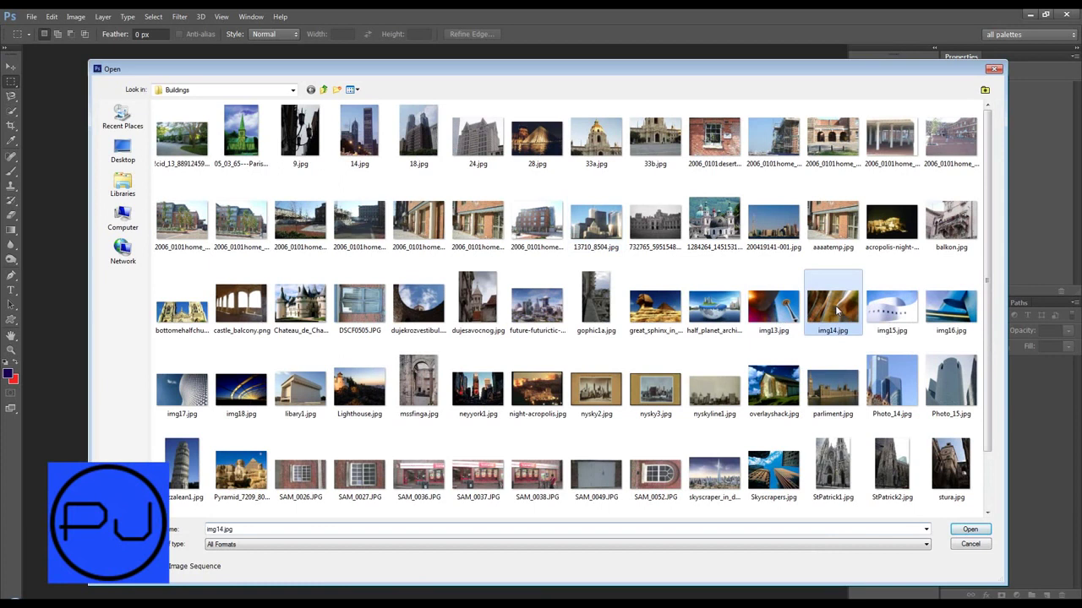
double_click(834, 305)
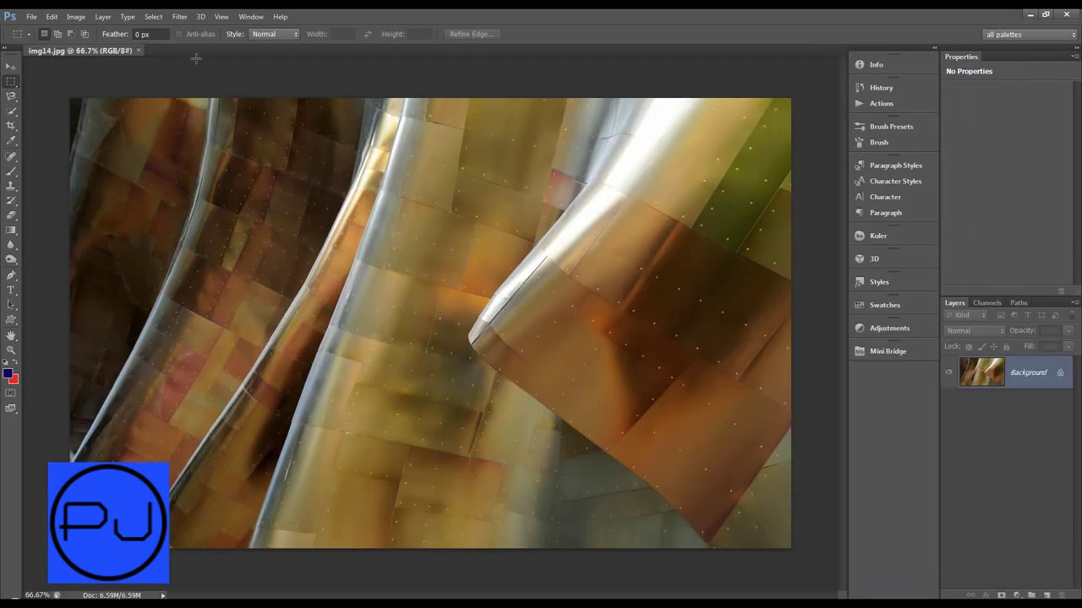
Launch Lighting Effects Classic and display its Style list of presets.
click(180, 17)
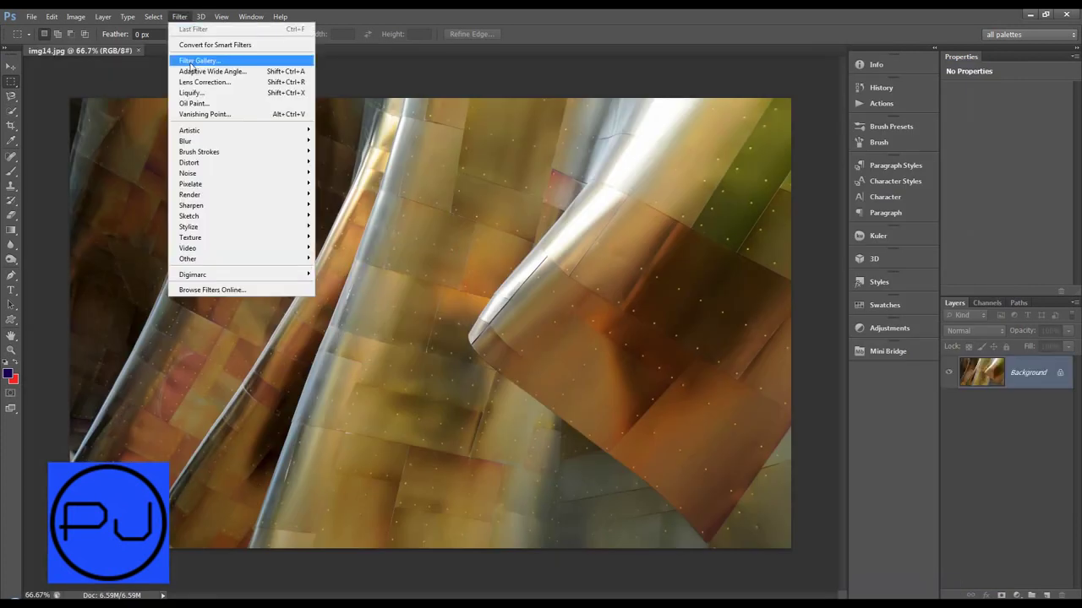
mouse_move(190, 194)
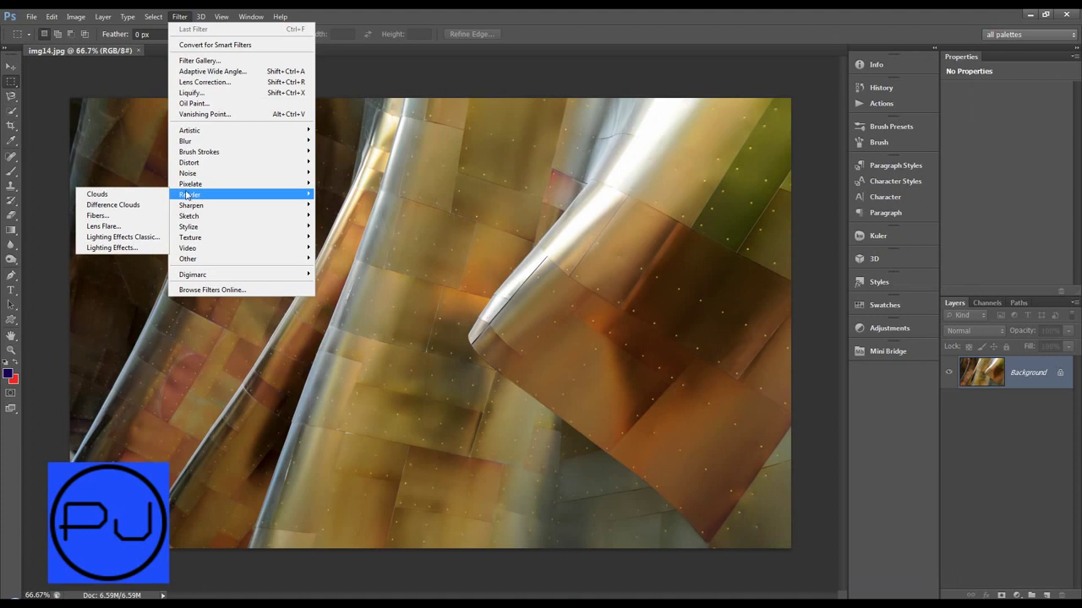
click(120, 238)
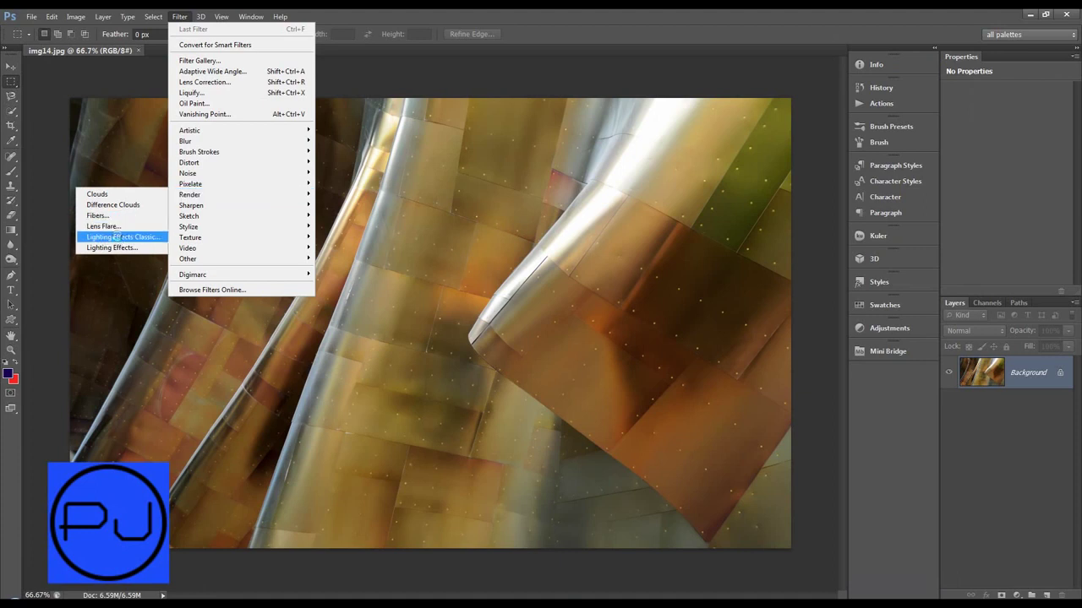
drag(610, 113, 590, 90)
click(546, 108)
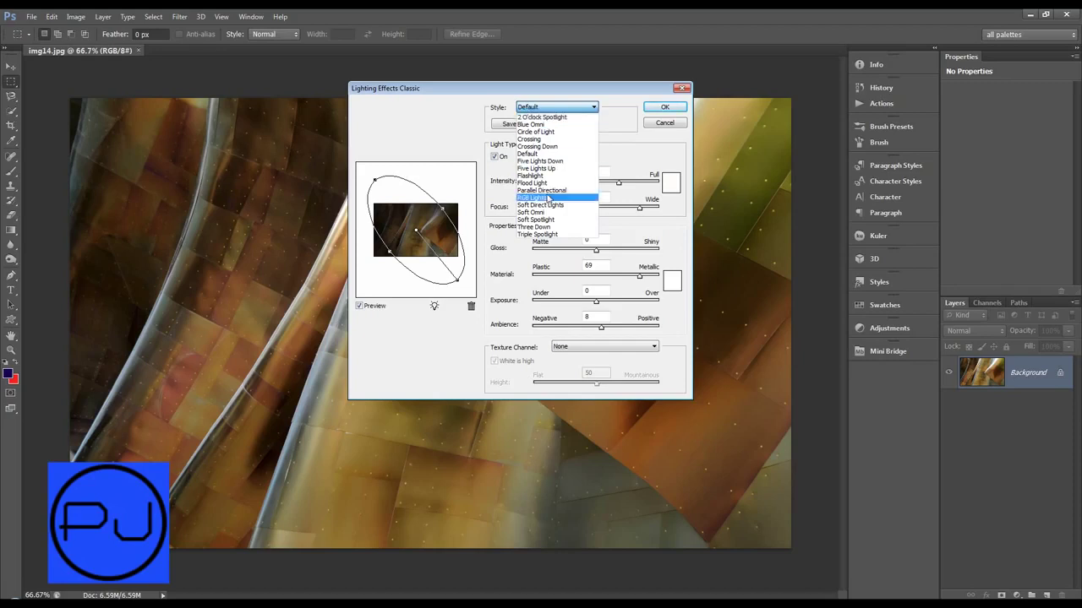
Keep the Default style, widen the spotlight ellipse, then cancel without applying the lighting.
click(555, 109)
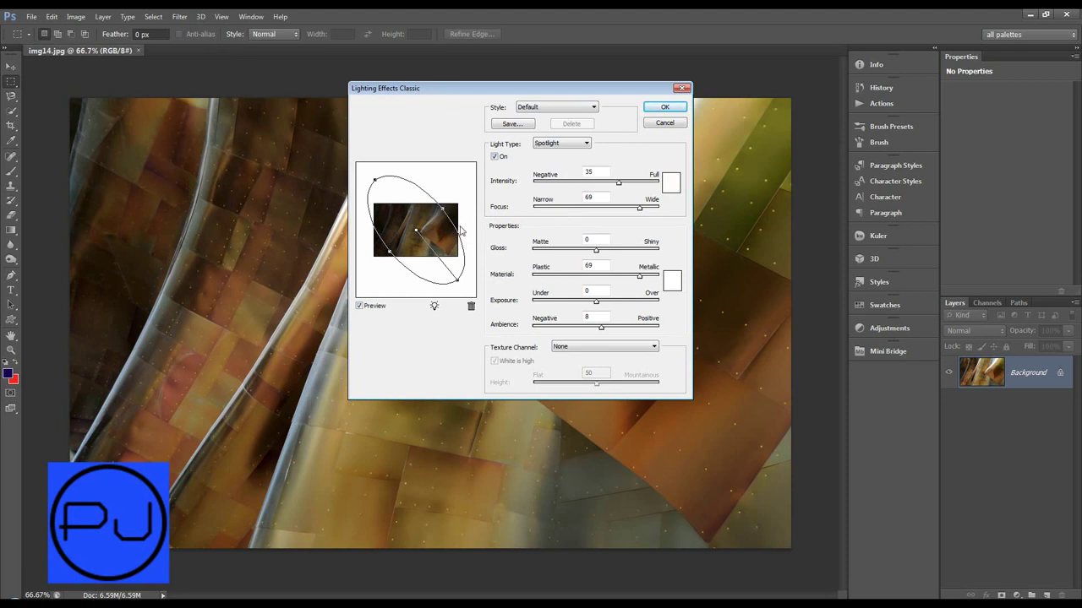
drag(443, 212, 413, 228)
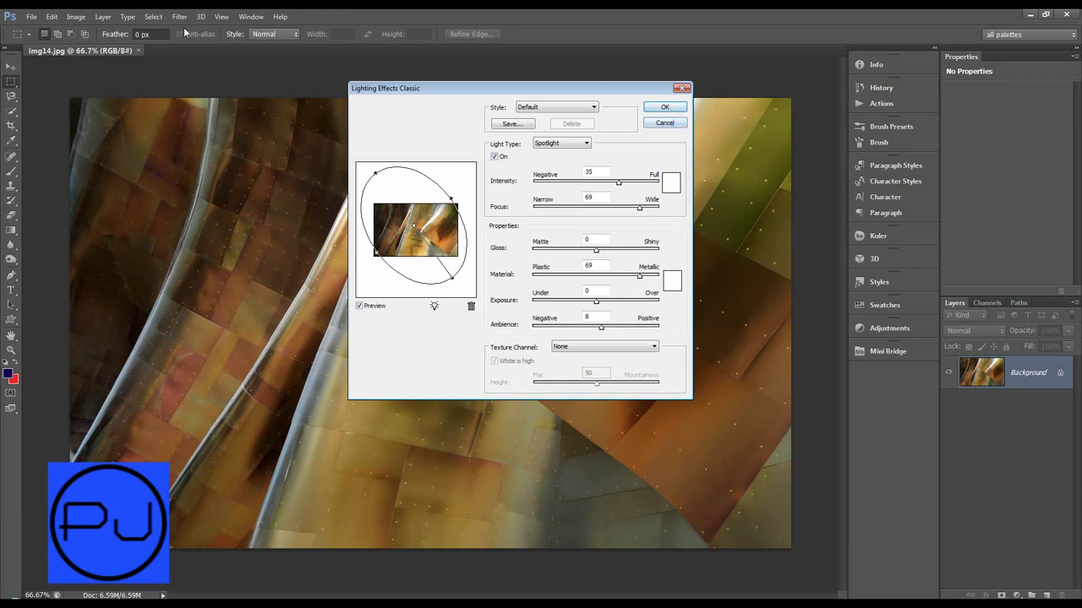
click(664, 124)
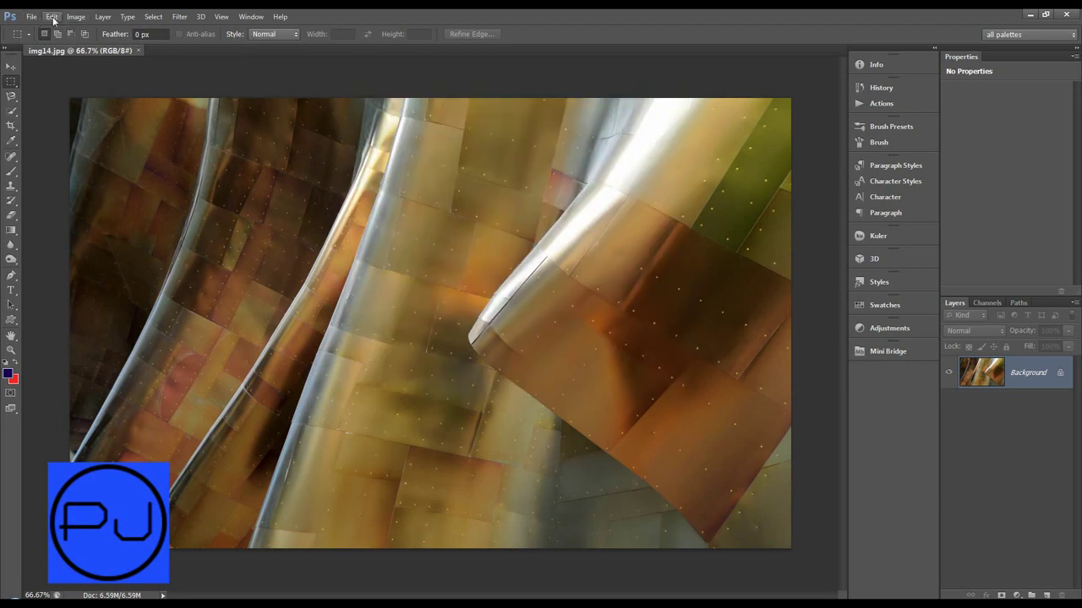
key(alt+Tab)
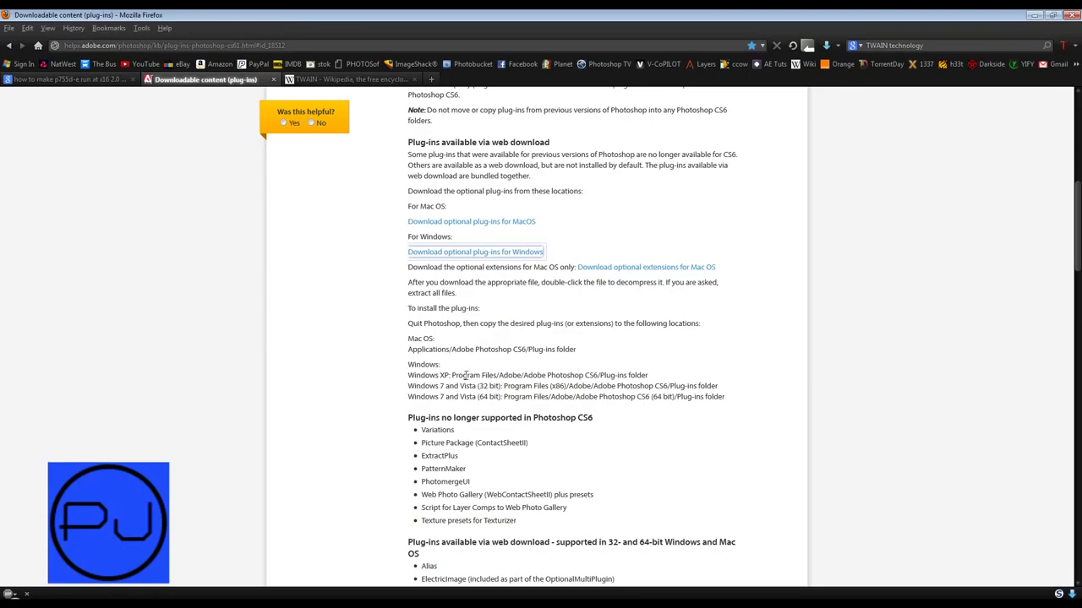
scroll(465, 376, down, 3)
scroll(452, 335, down, 3)
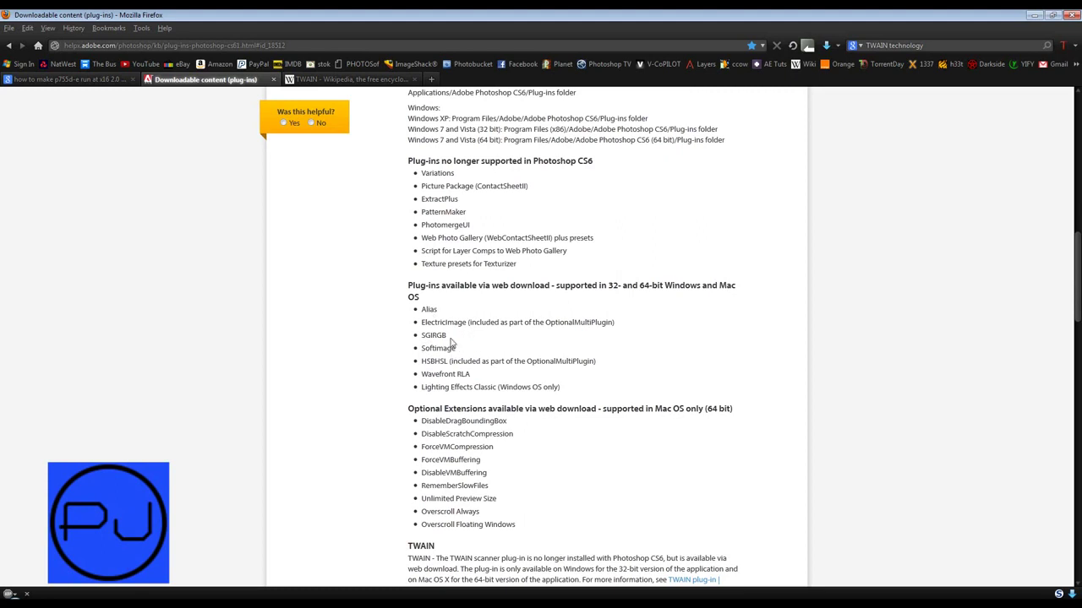
scroll(423, 342, up, 2)
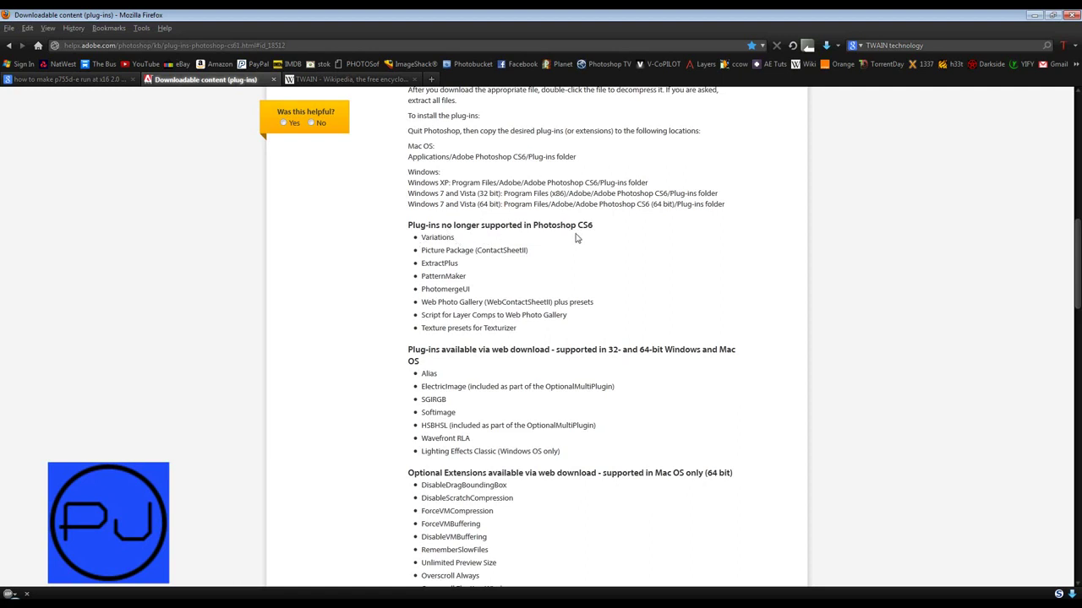
Scroll through the plug-ins help page, then return to the Photoshop CS6 64-bit Plug-ins Explorer window.
scroll(591, 238, up, 15)
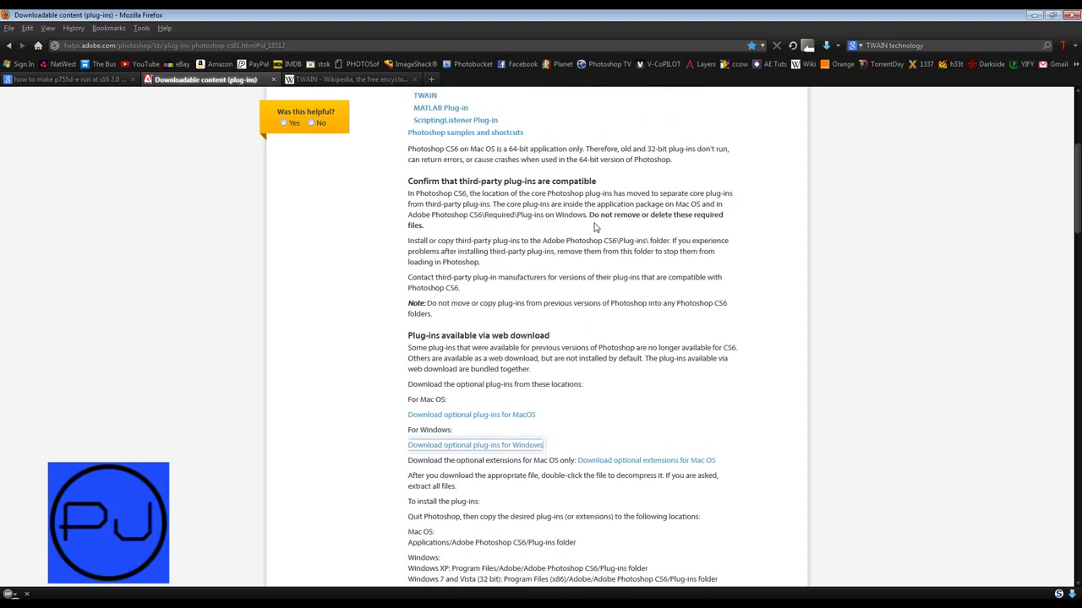
scroll(594, 218, down, 15)
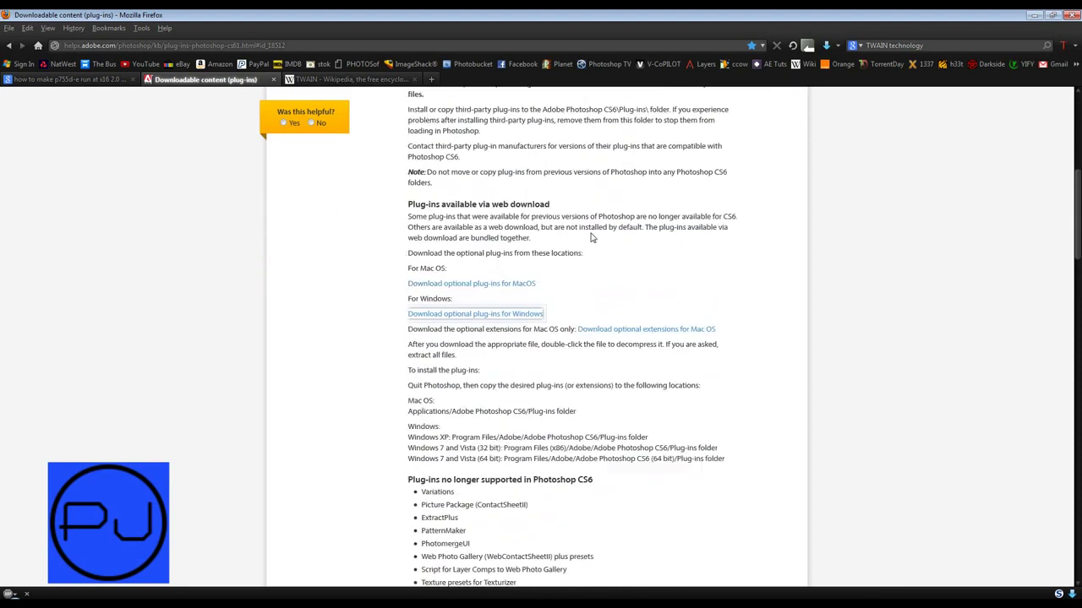
scroll(594, 234, down, 4)
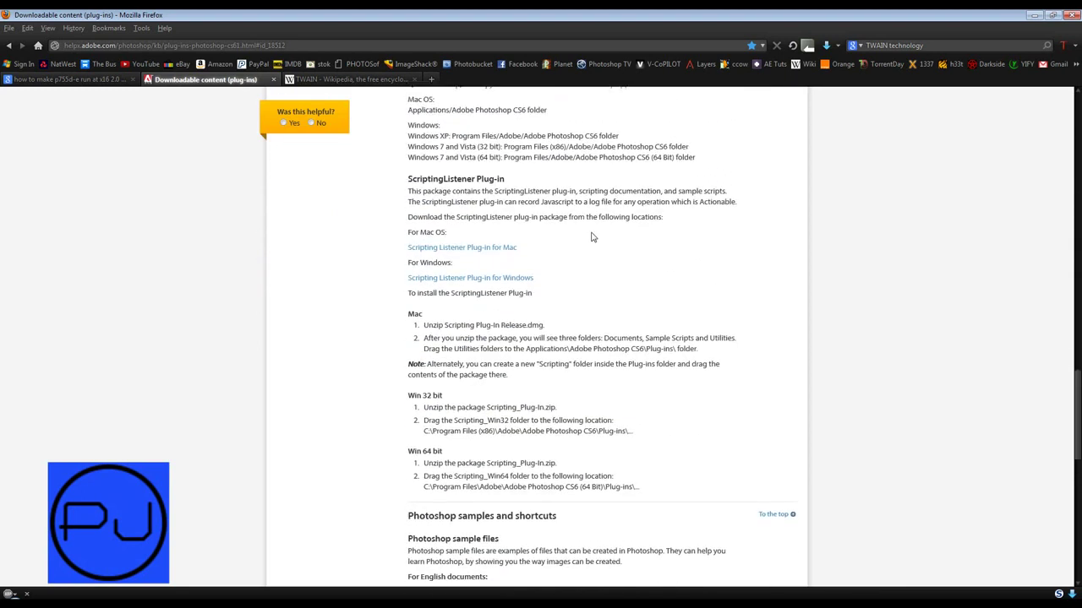
scroll(592, 236, up, 8)
scroll(592, 236, up, 5)
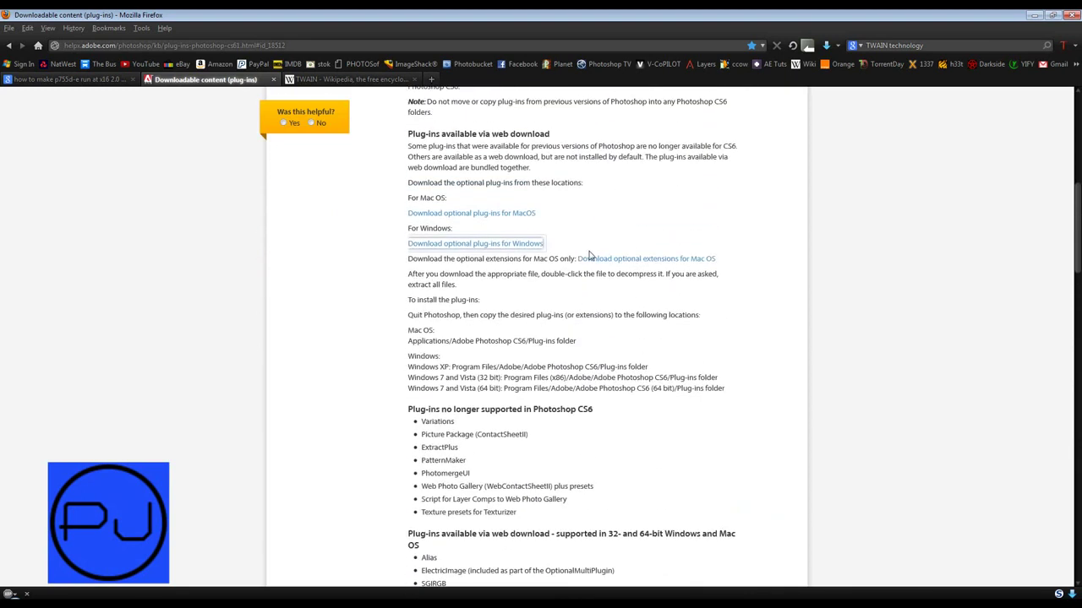
scroll(572, 238, up, 2)
scroll(572, 243, up, 1)
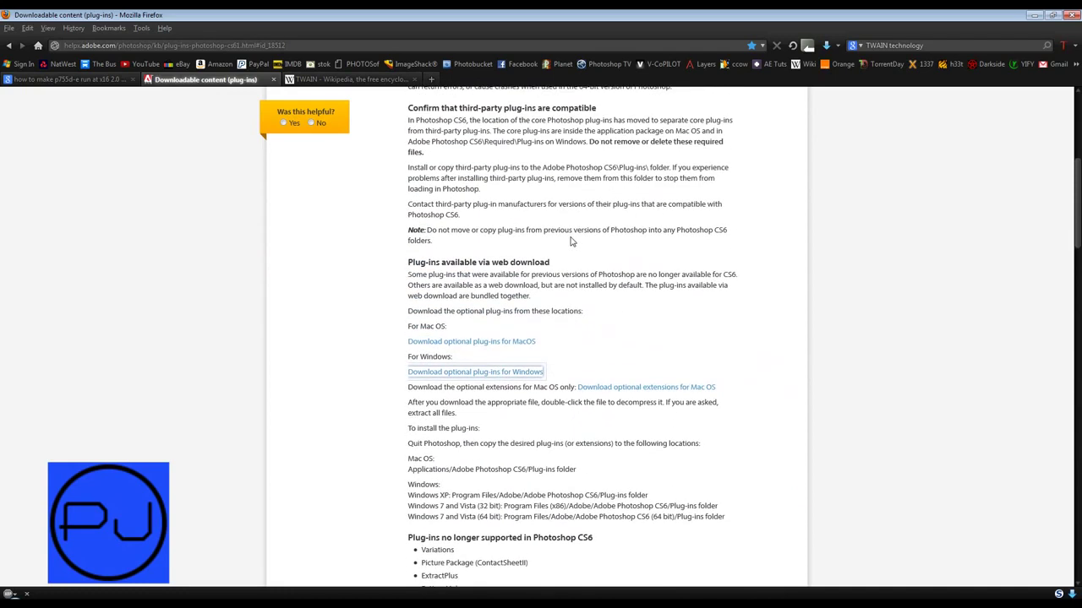
scroll(580, 257, down, 15)
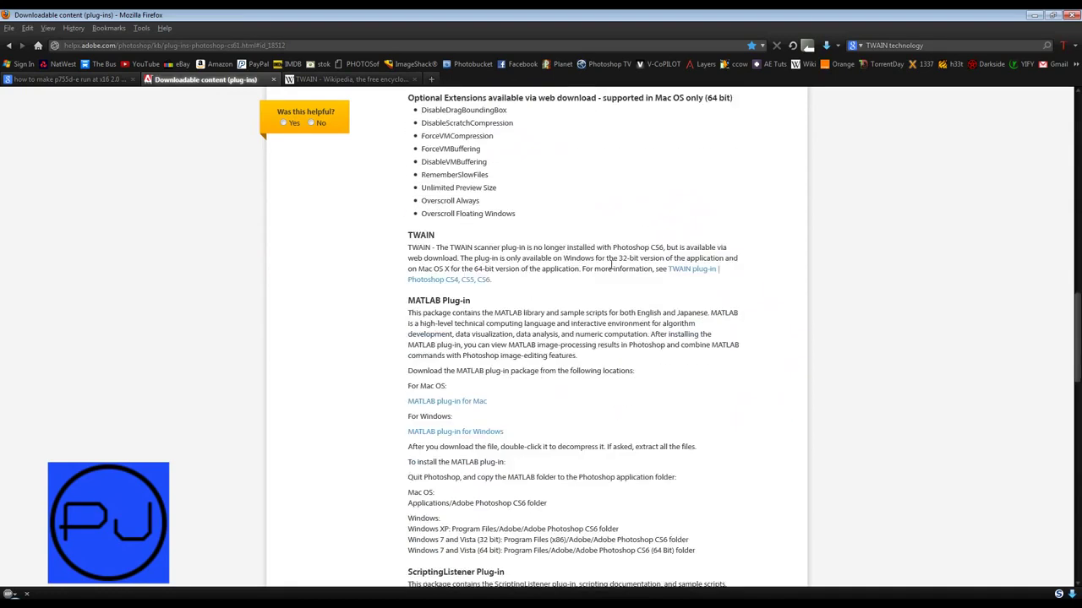
scroll(611, 265, down, 15)
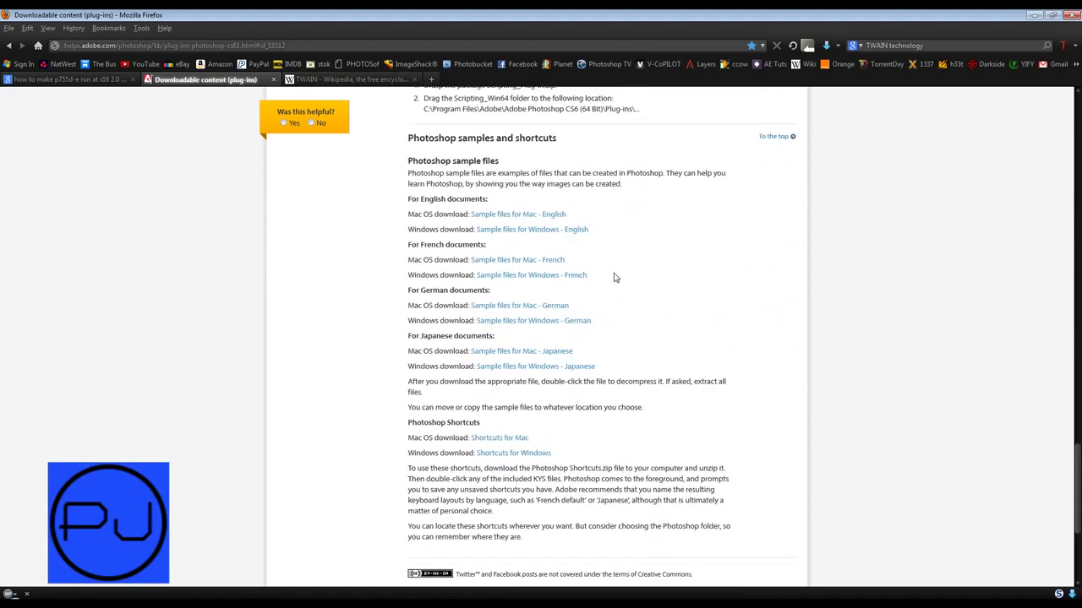
scroll(615, 278, down, 5)
scroll(667, 321, up, 14)
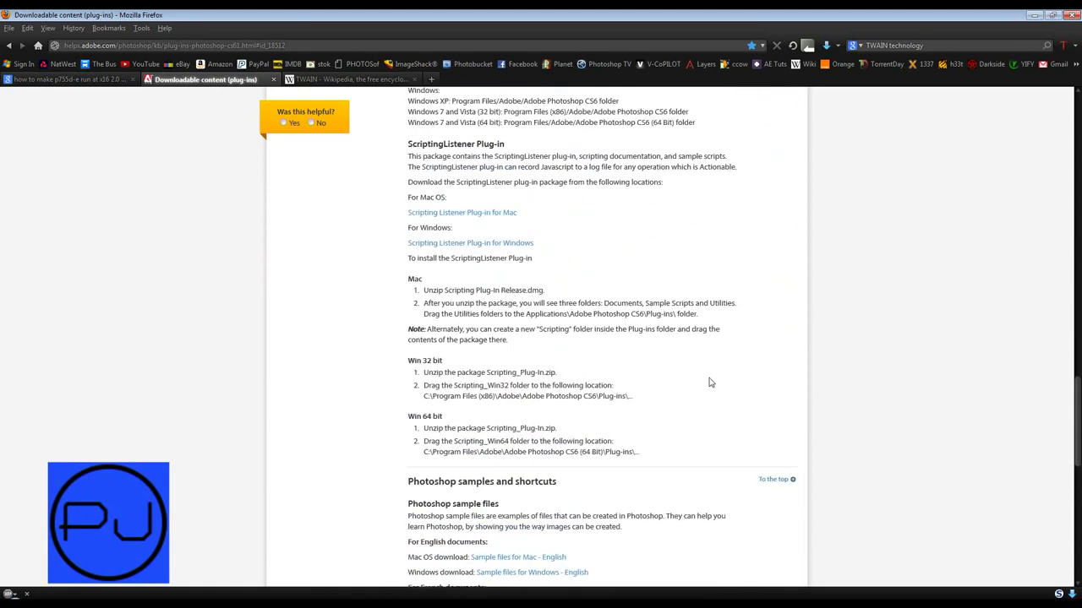
scroll(710, 383, up, 2)
mouse_move(845, 600)
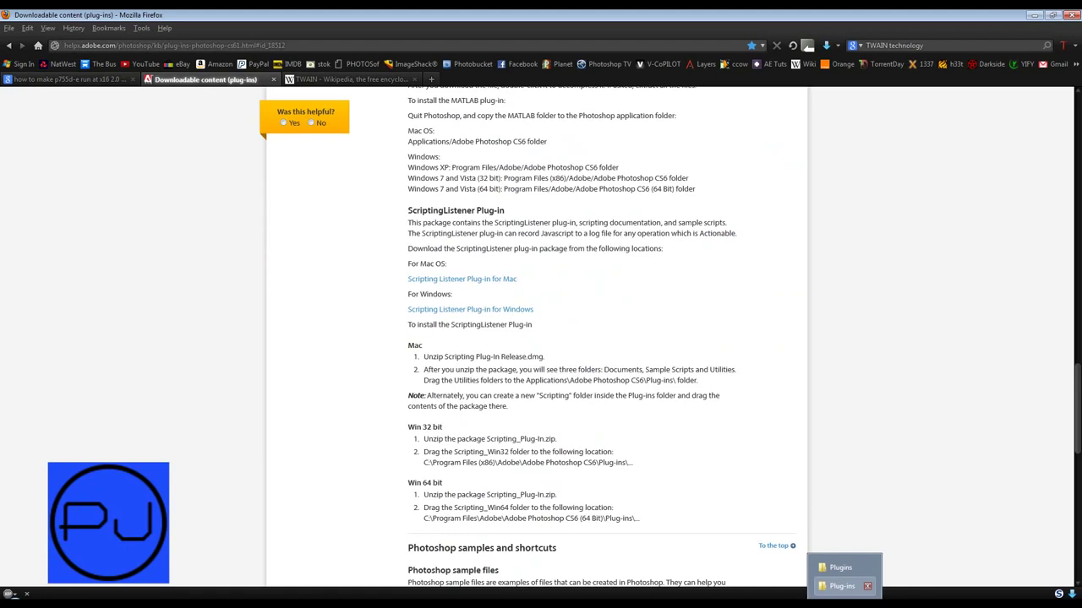
click(842, 585)
In the right window, navigate Program Files (x86) > Adobe 2 > Adobe Photoshop CS6 > Plug-ins.
click(840, 567)
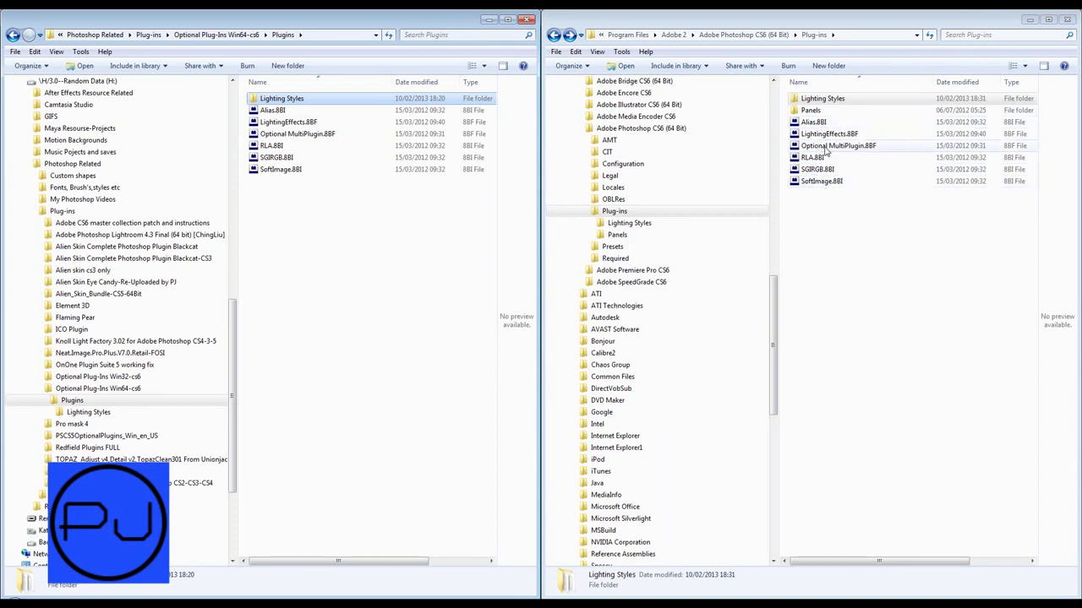
drag(773, 300, 774, 416)
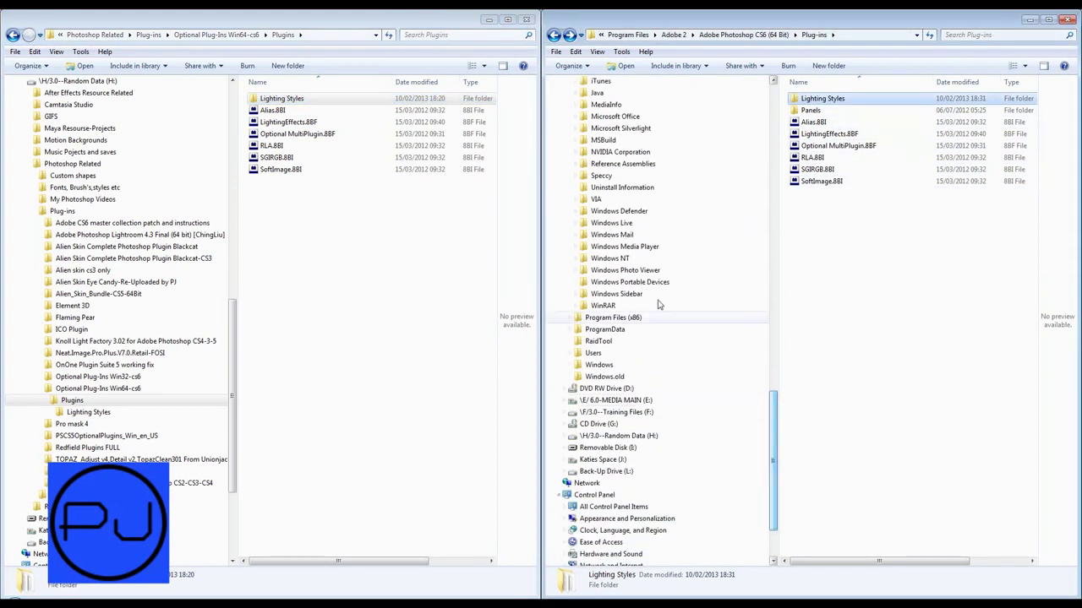
click(570, 318)
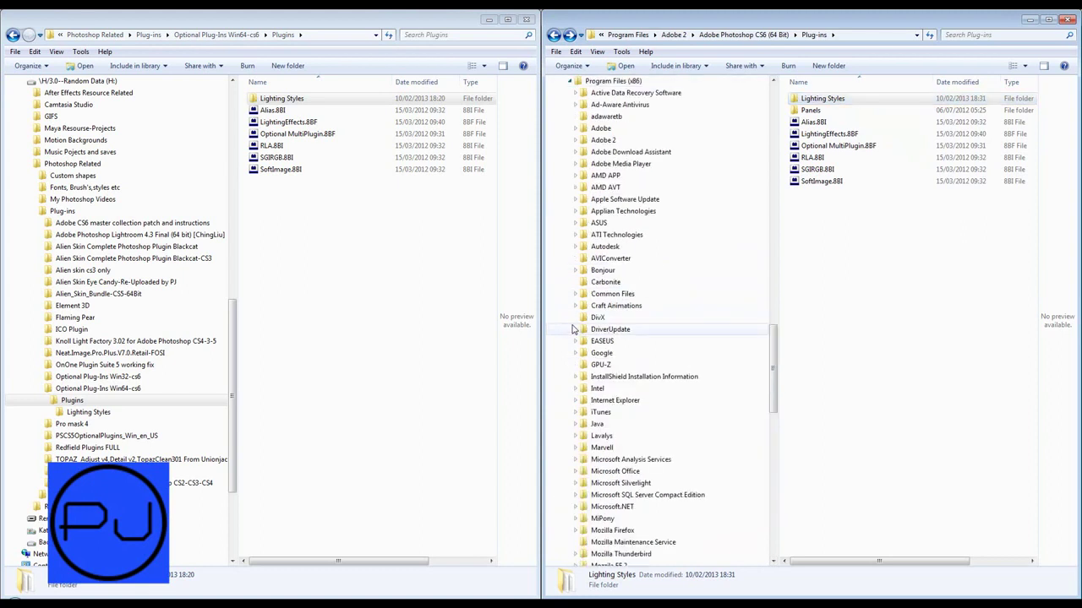
click(574, 129)
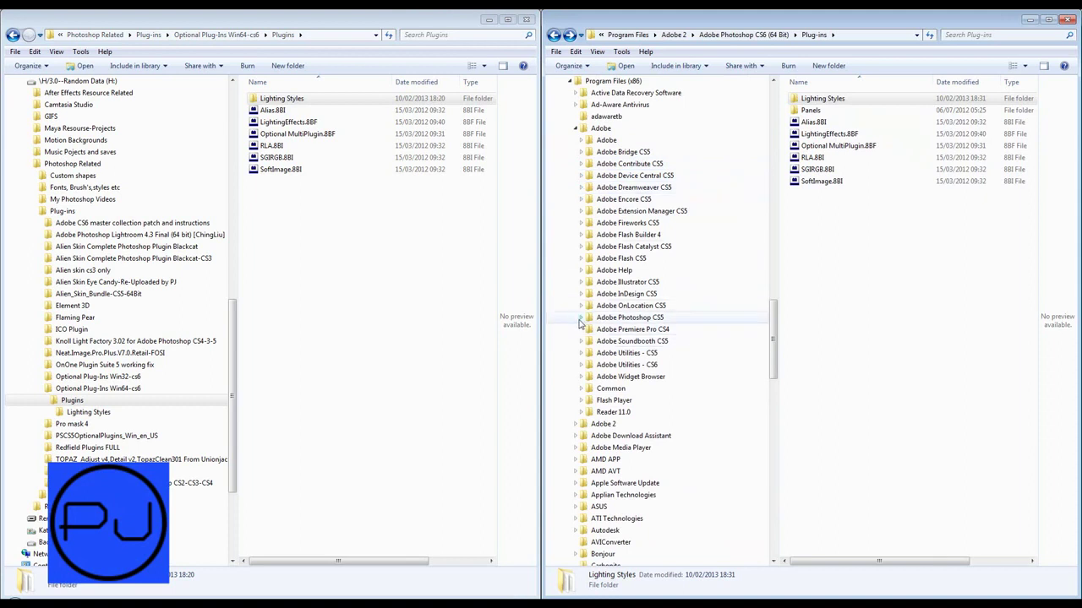
click(577, 128)
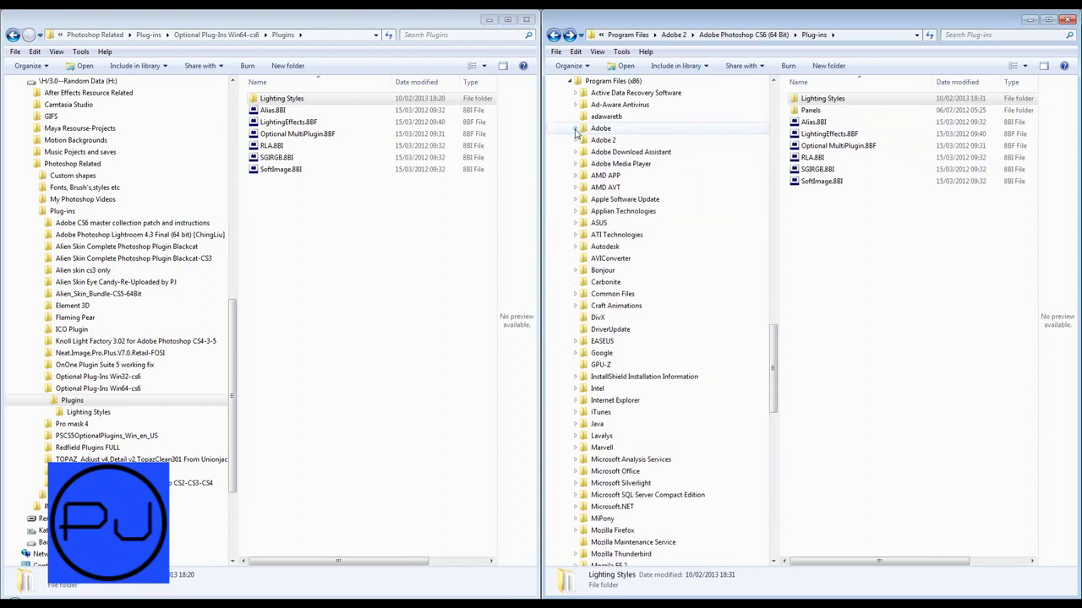
click(575, 140)
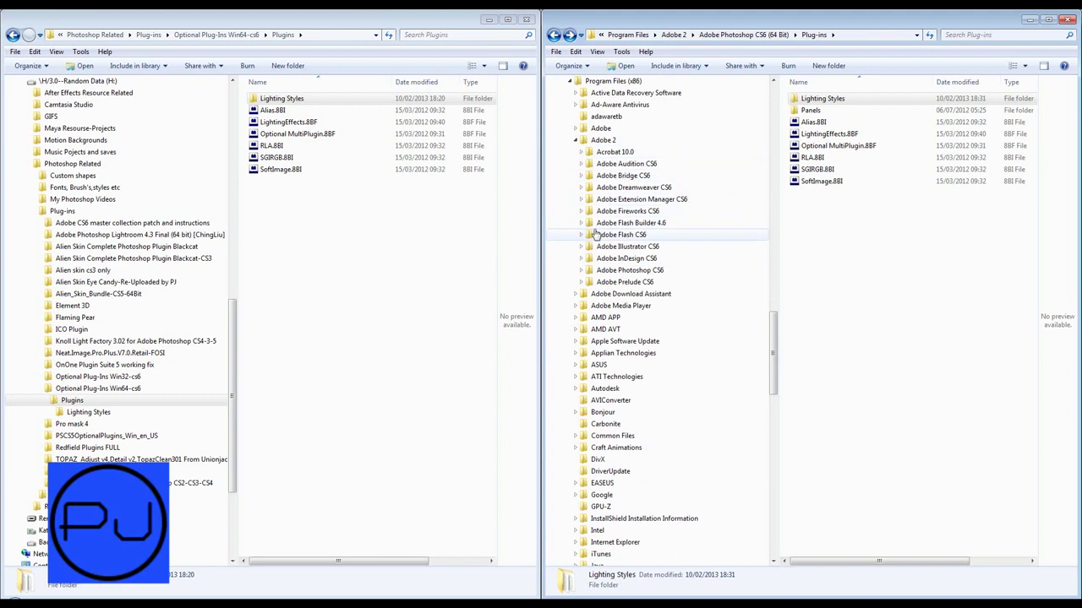
click(581, 270)
click(586, 353)
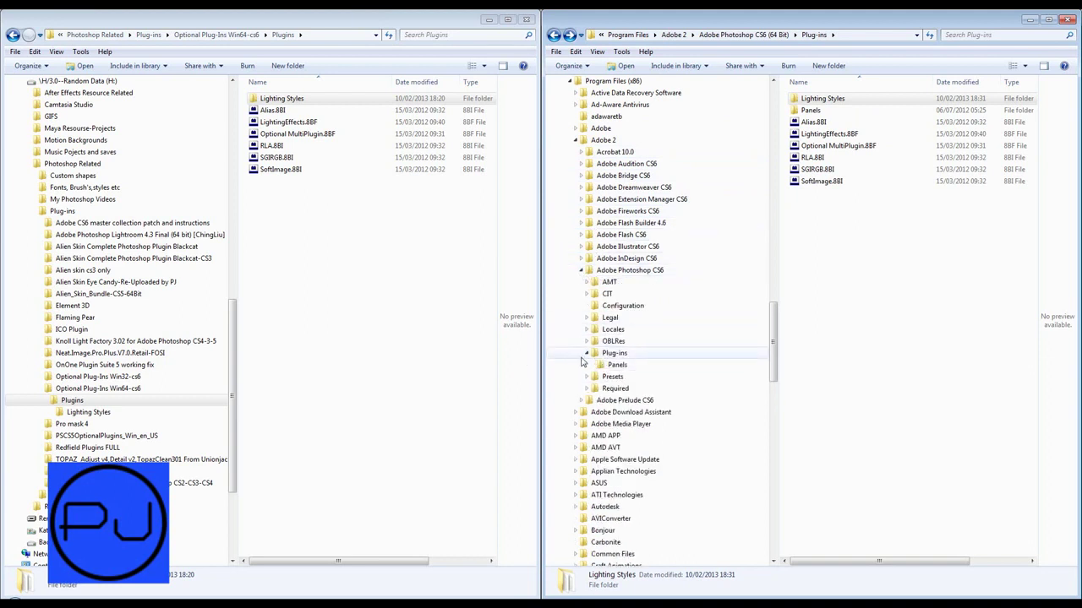
click(614, 354)
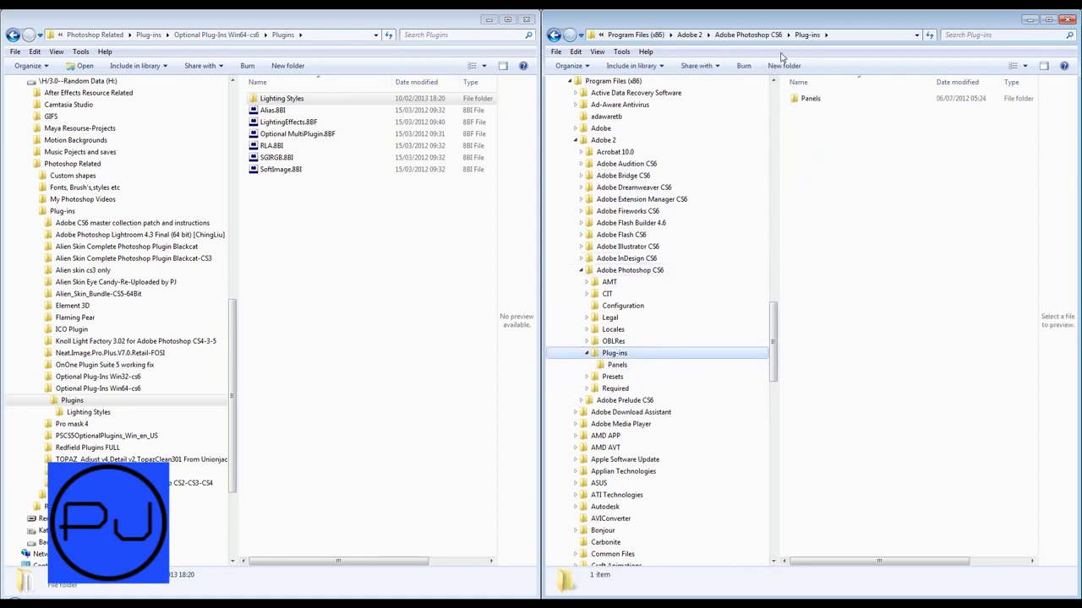
Open the Plugins subfolder of Optional Plug-ins Win32-cs6.
click(95, 378)
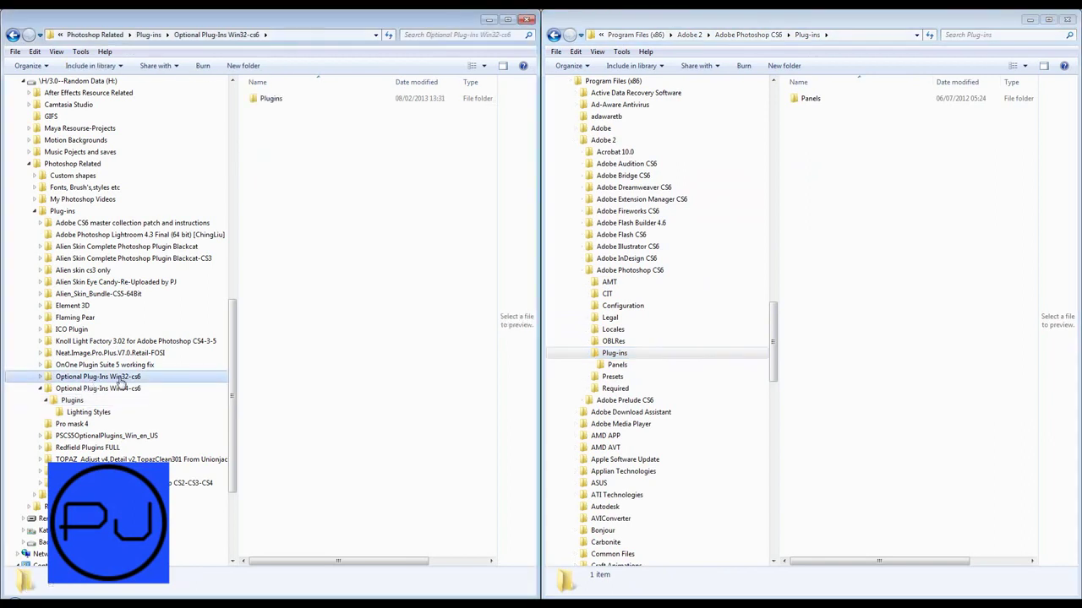
click(40, 377)
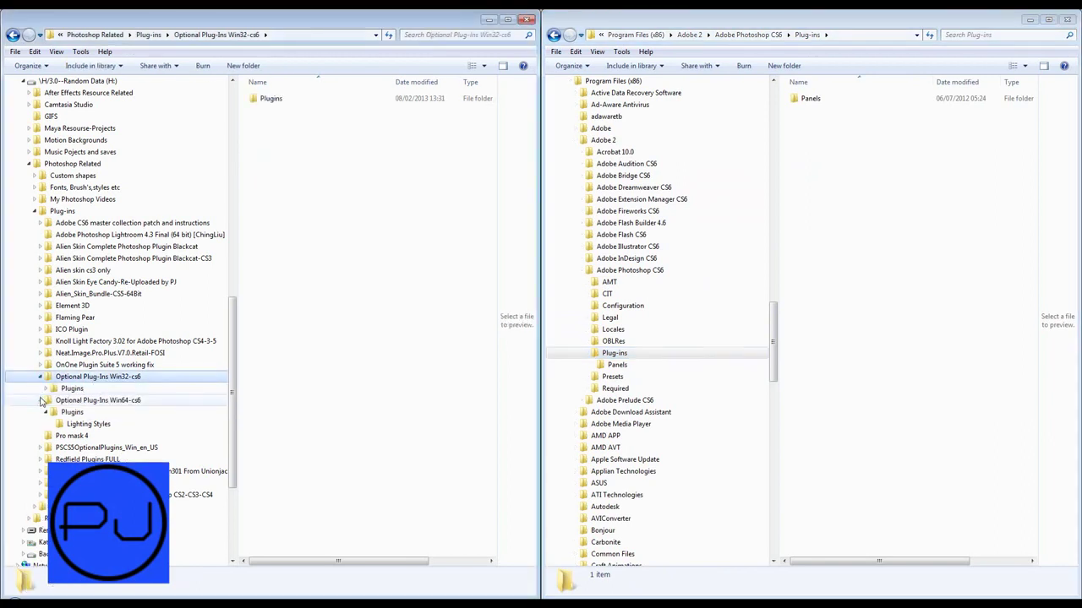
click(71, 390)
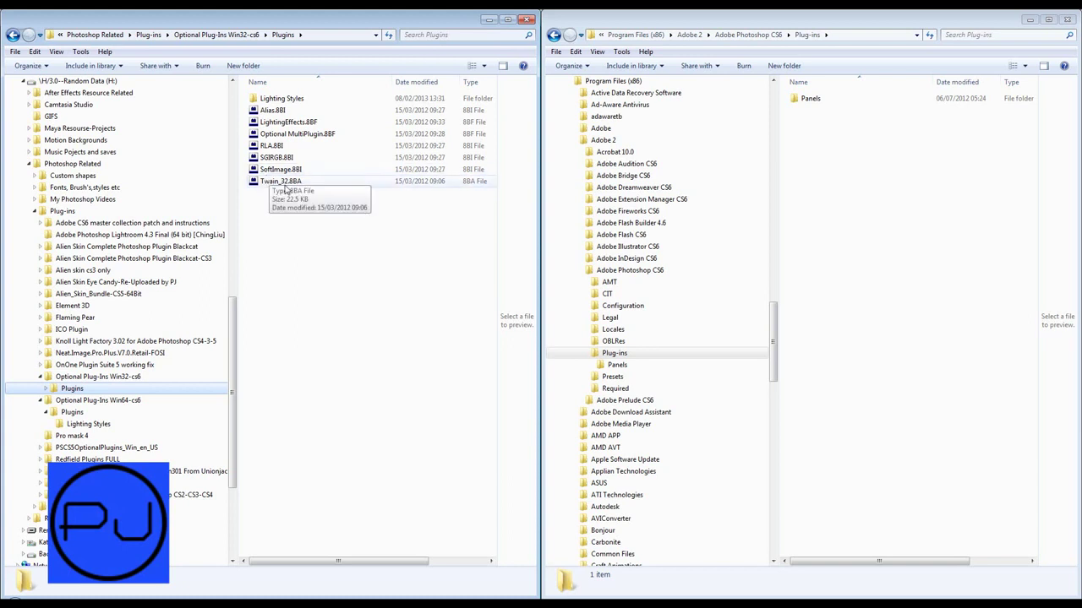
Select all eight 32-bit plug-in items, copy them, and paste into Photoshop CS6's Plug-ins folder.
drag(343, 217, 265, 99)
right_click(265, 100)
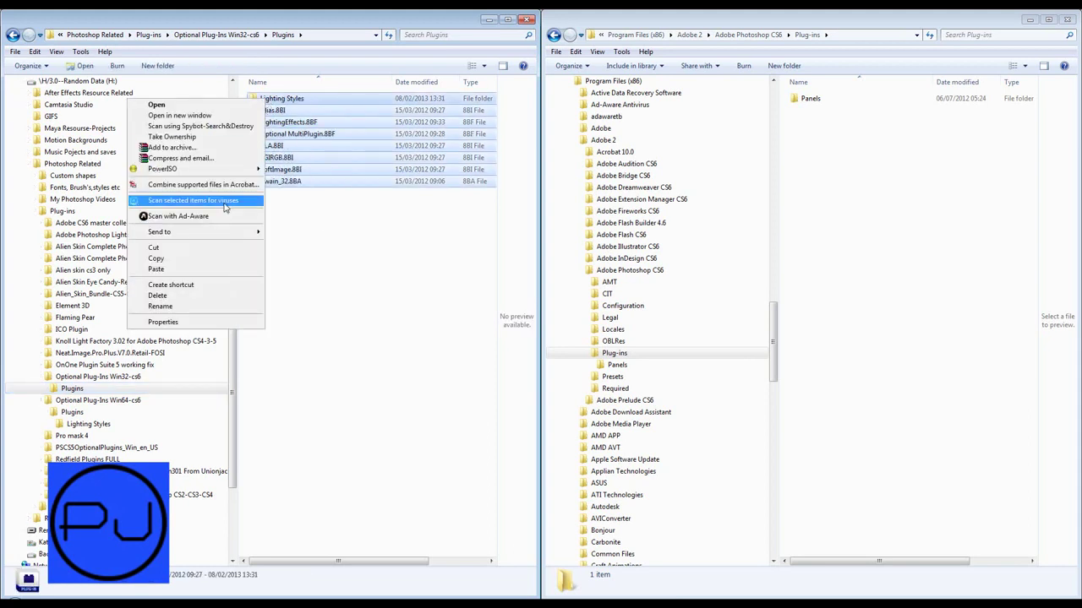
click(210, 261)
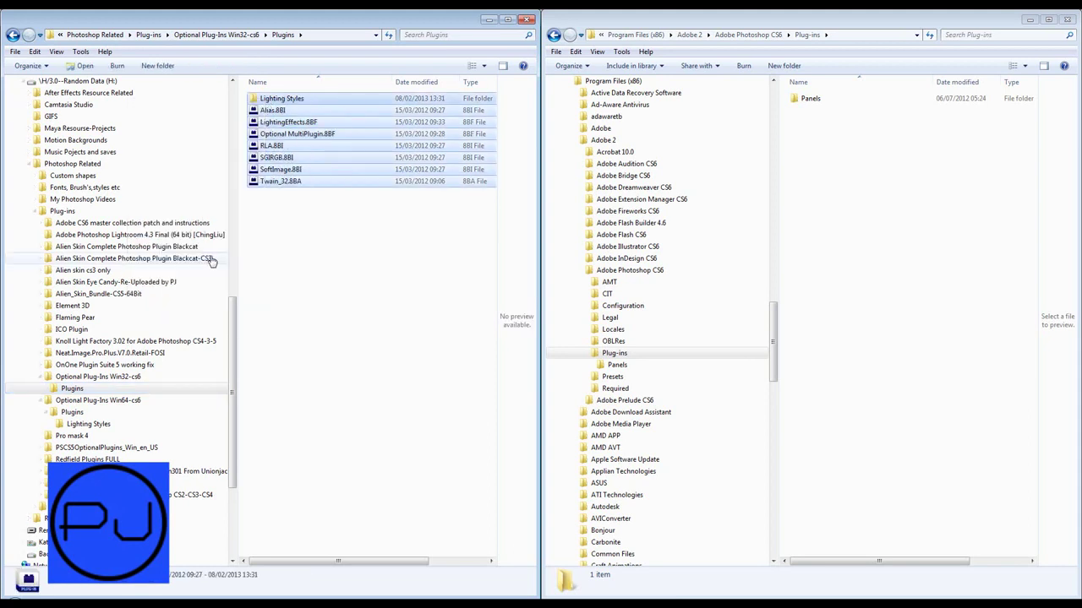
click(621, 356)
right_click(624, 355)
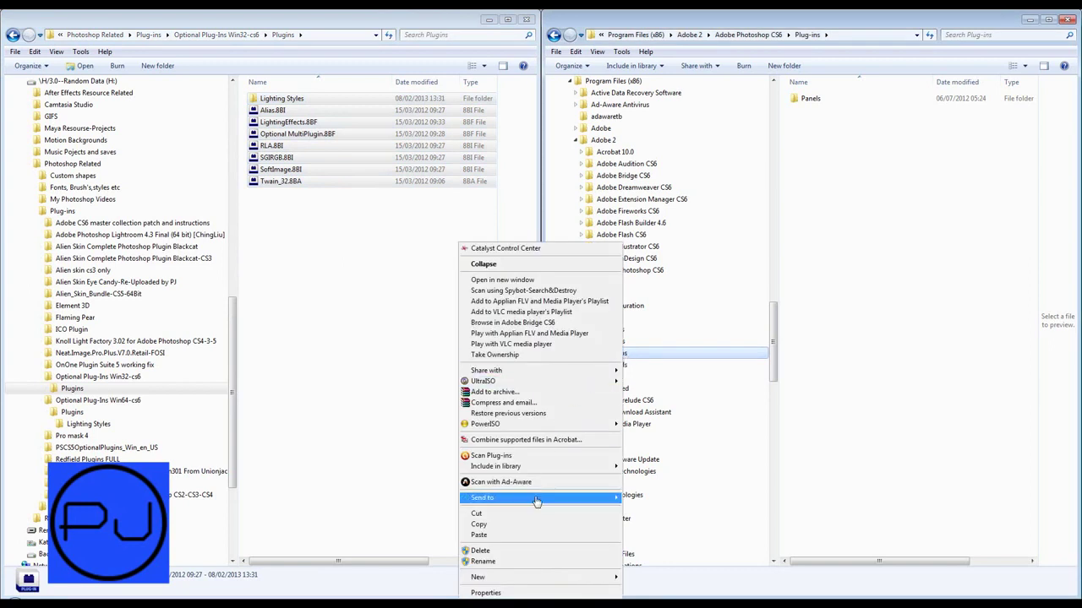
click(533, 539)
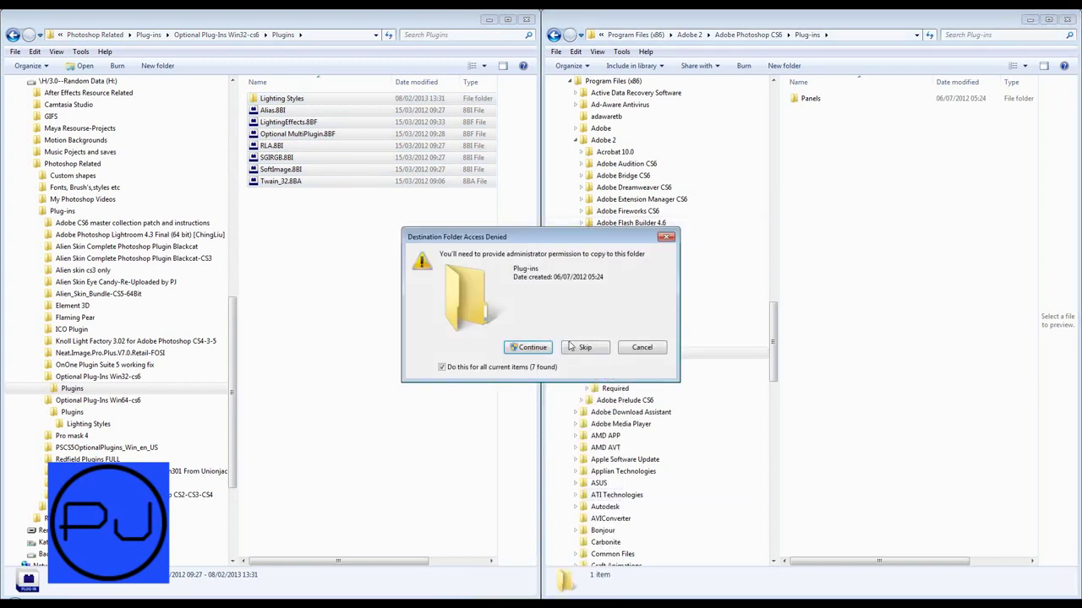
Grant administrator permission to complete the paste, then open the copied Lighting Styles folder.
click(545, 351)
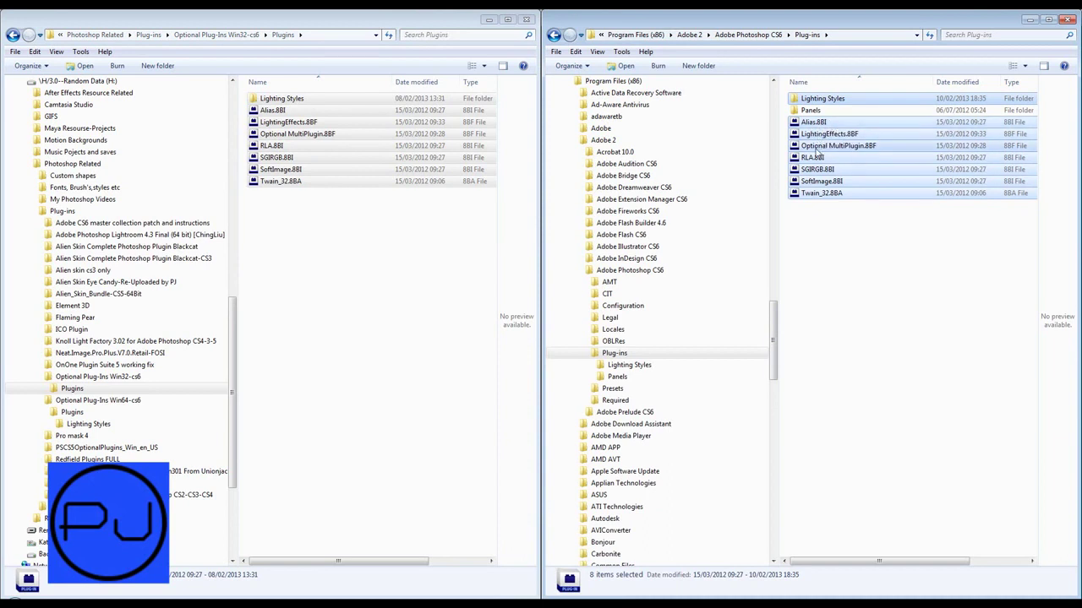
double_click(819, 100)
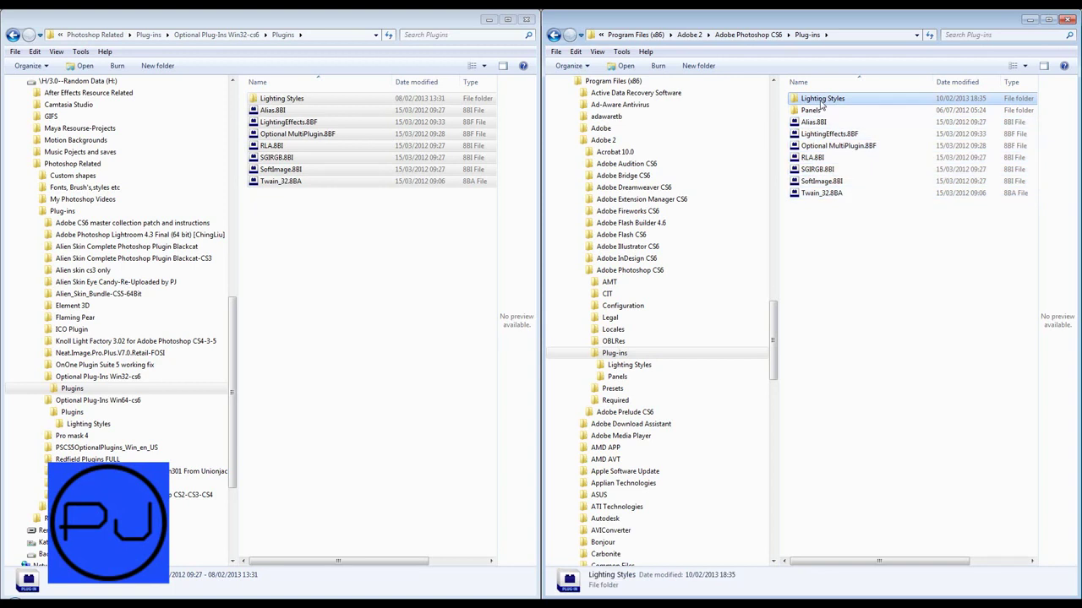